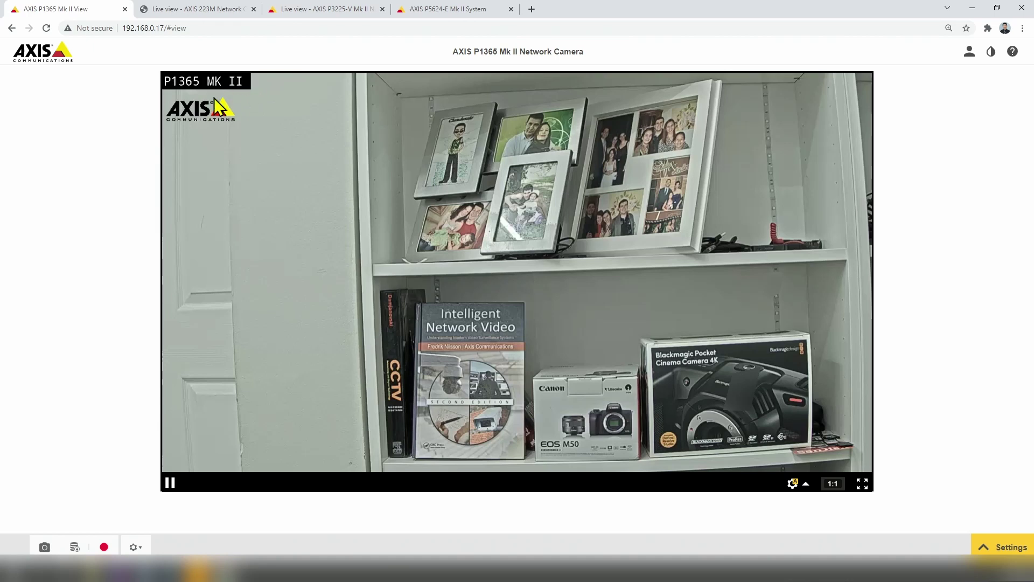
# Check the AXIS 223M and P3225-V Mk II live feeds, ending on the P5624-E Mk II System settings.
pyautogui.click(172, 9)
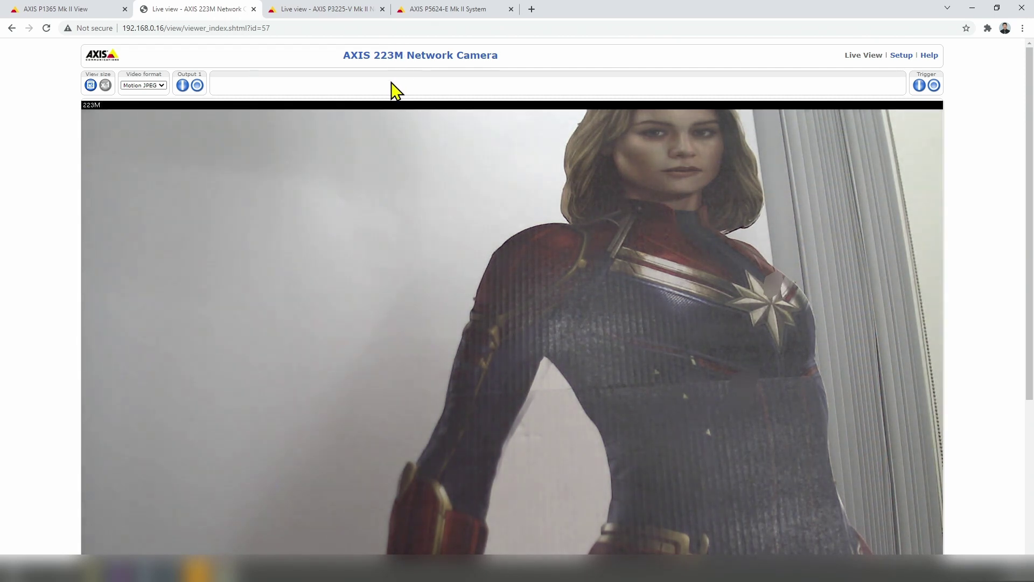
pyautogui.click(318, 10)
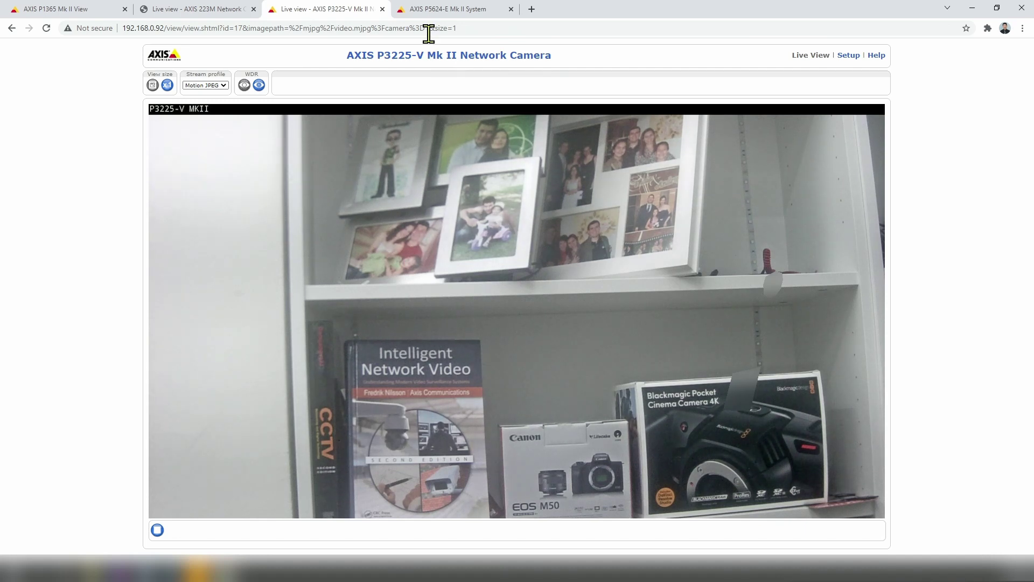
pyautogui.click(434, 11)
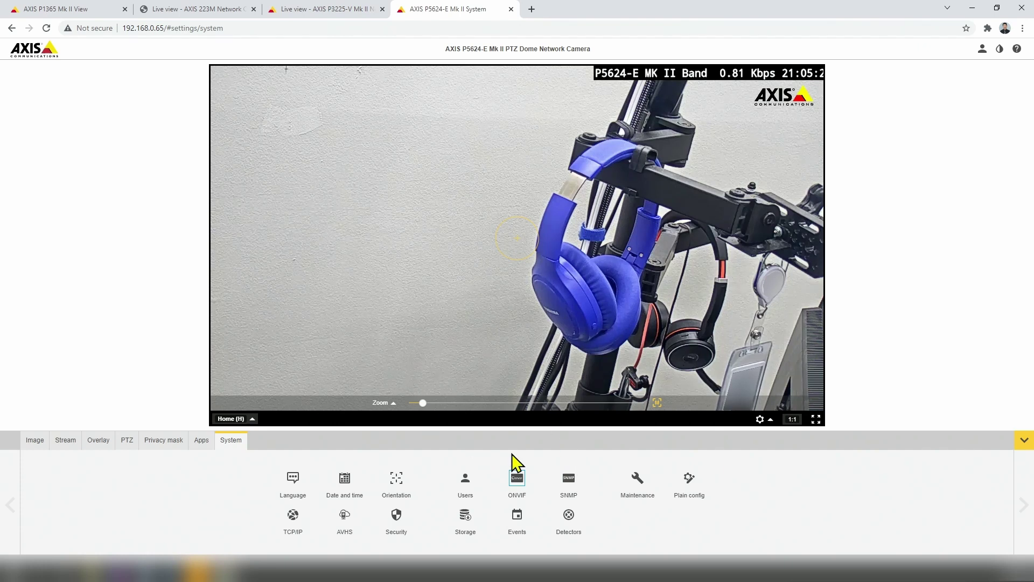
# Open the P3225-V Mk II Basic Setup page, compare it with the P5624-E tab, then return to live view.
pyautogui.click(315, 10)
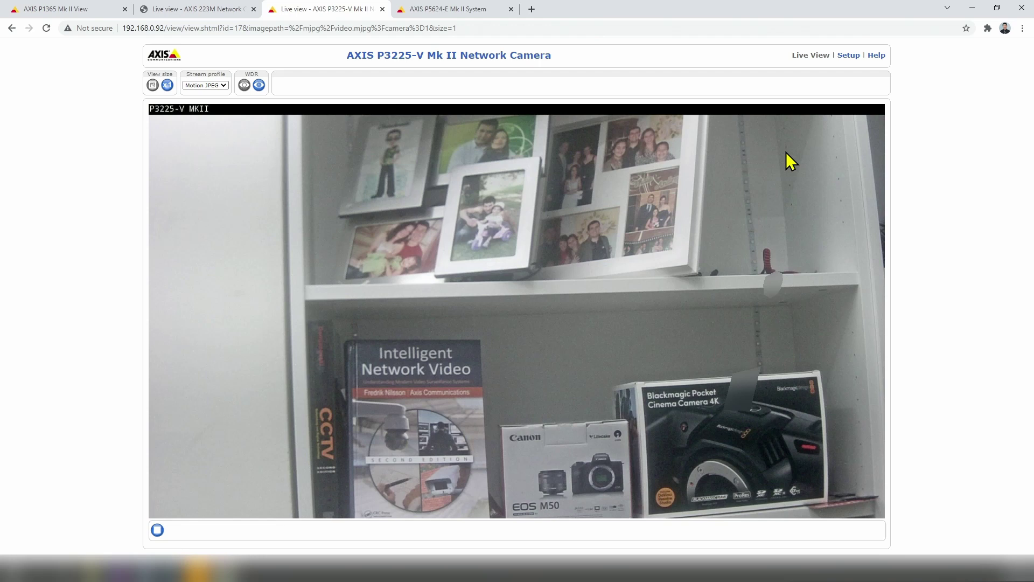
pyautogui.click(849, 56)
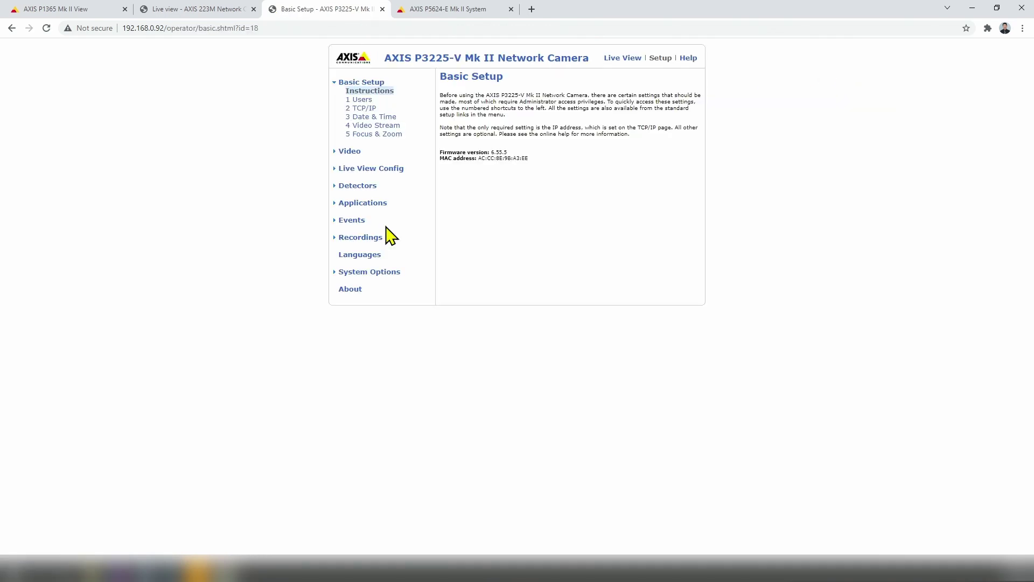
pyautogui.click(427, 9)
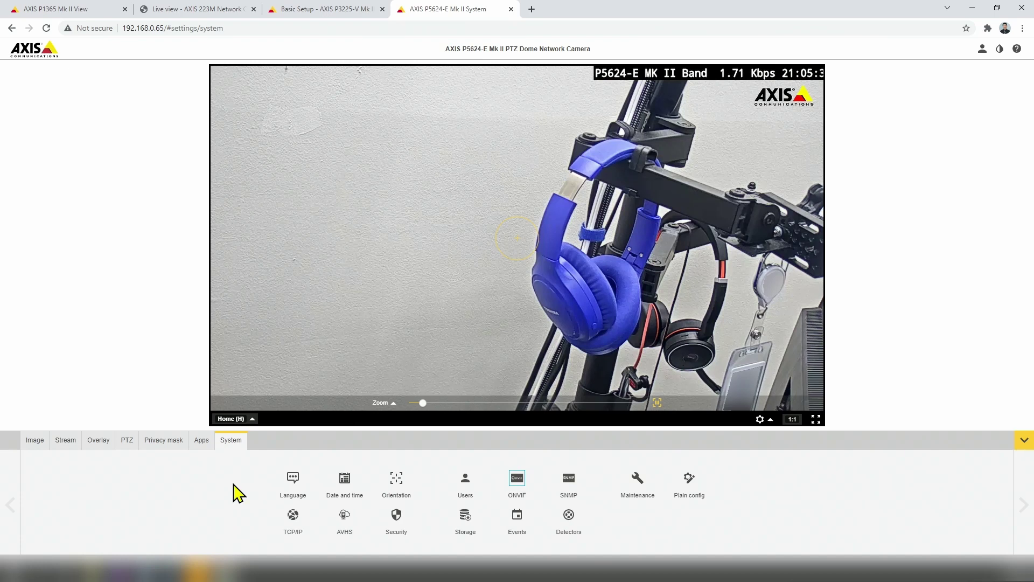
pyautogui.click(347, 9)
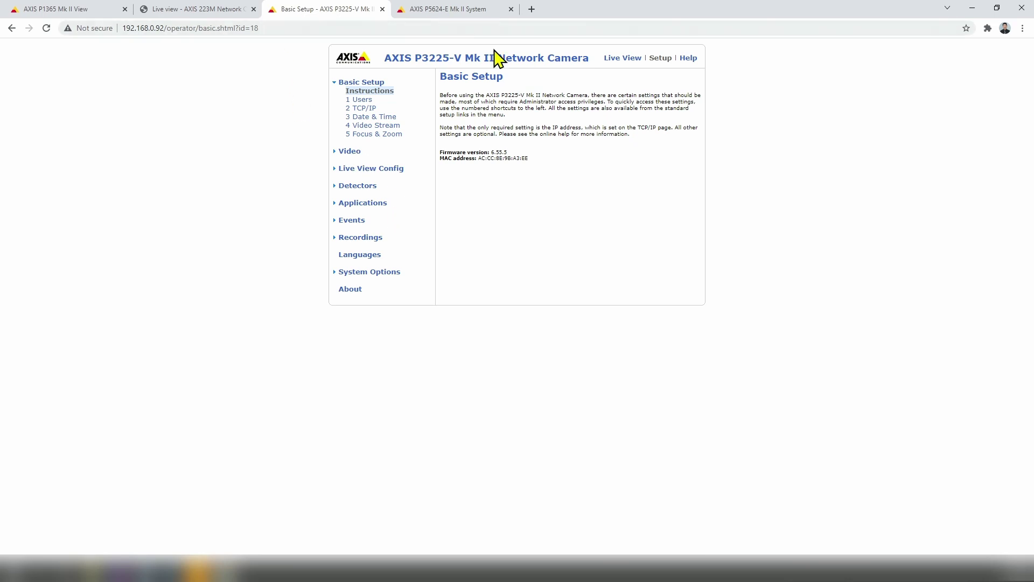
pyautogui.click(618, 58)
pyautogui.click(454, 10)
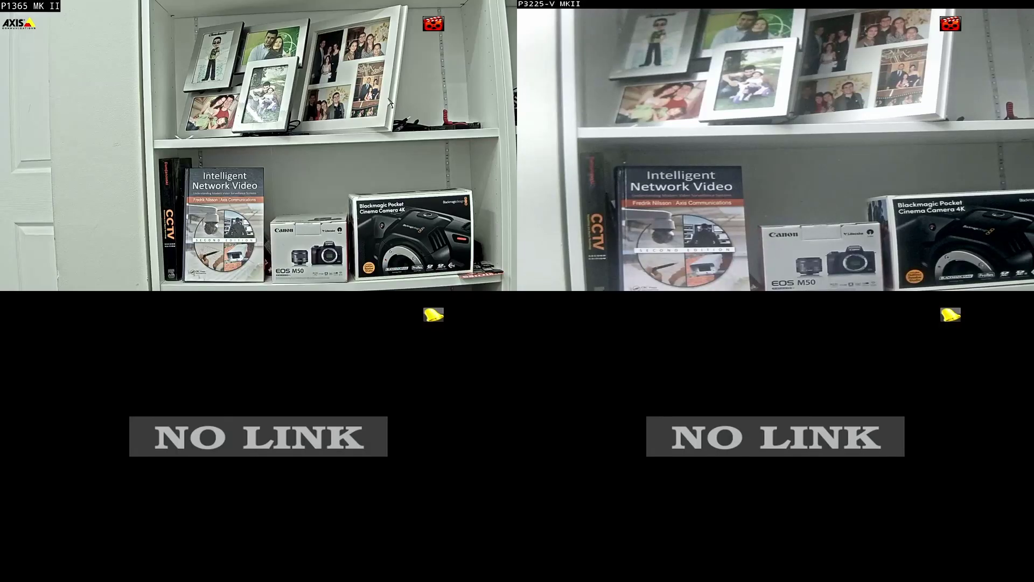
# Unlock the NVR main menu with the pattern and open the Camera Management list.
pyautogui.rightClick(480, 154)
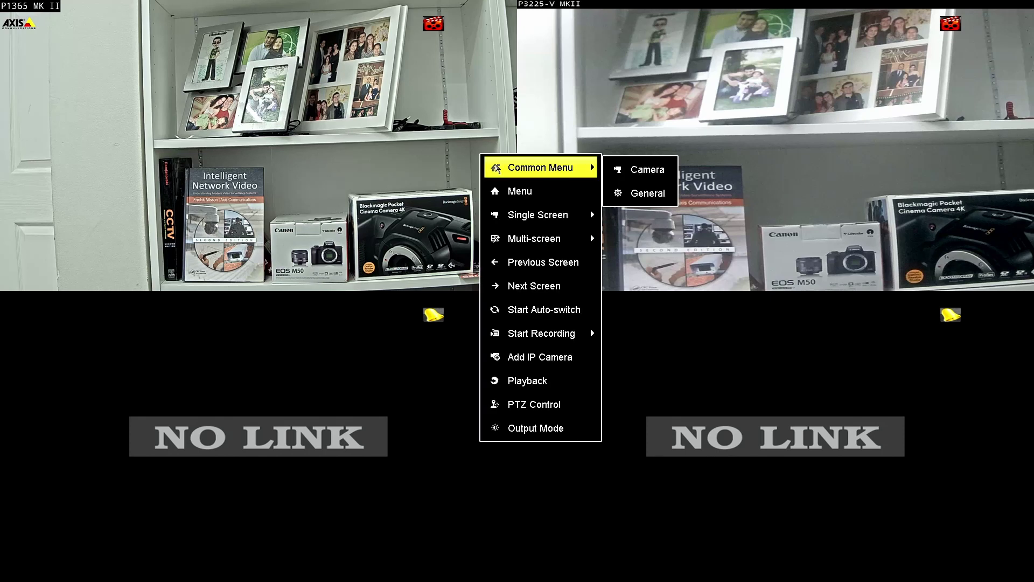
pyautogui.click(523, 192)
pyautogui.moveTo(453, 257)
pyautogui.mouseDown()
pyautogui.moveTo(583, 258)
pyautogui.moveTo(466, 382)
pyautogui.moveTo(586, 398)
pyautogui.mouseUp()
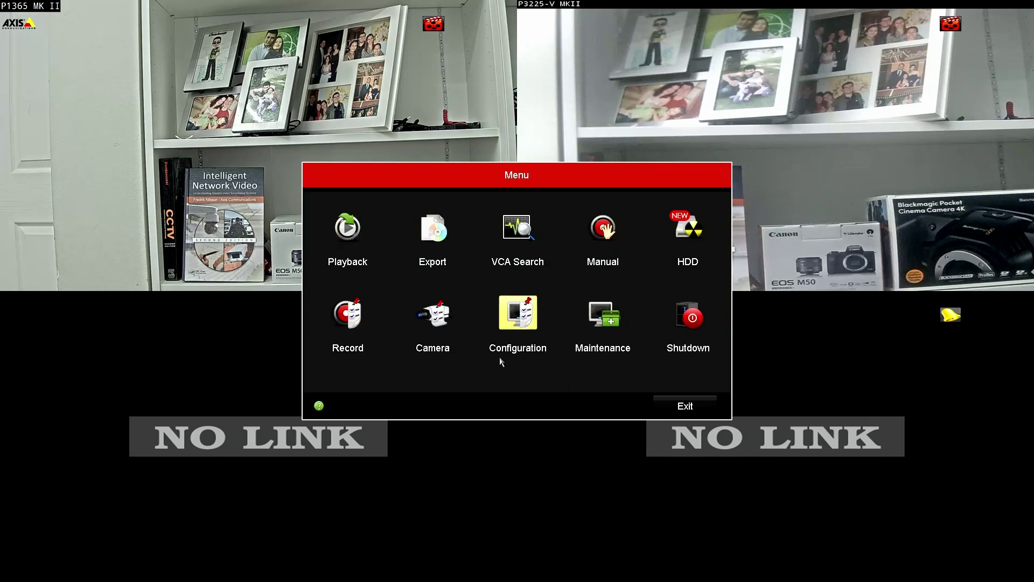
pyautogui.click(437, 312)
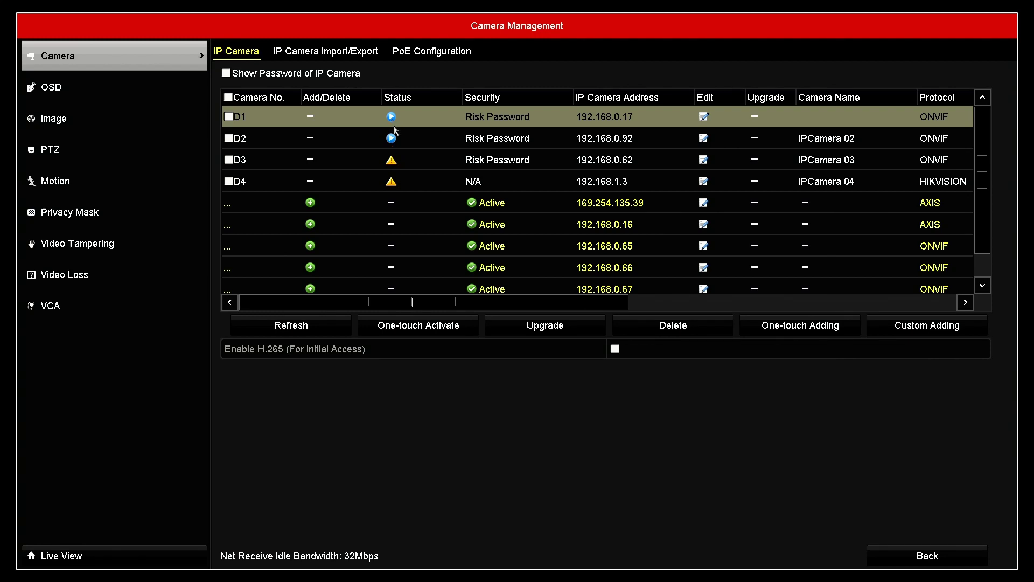
pyautogui.click(391, 117)
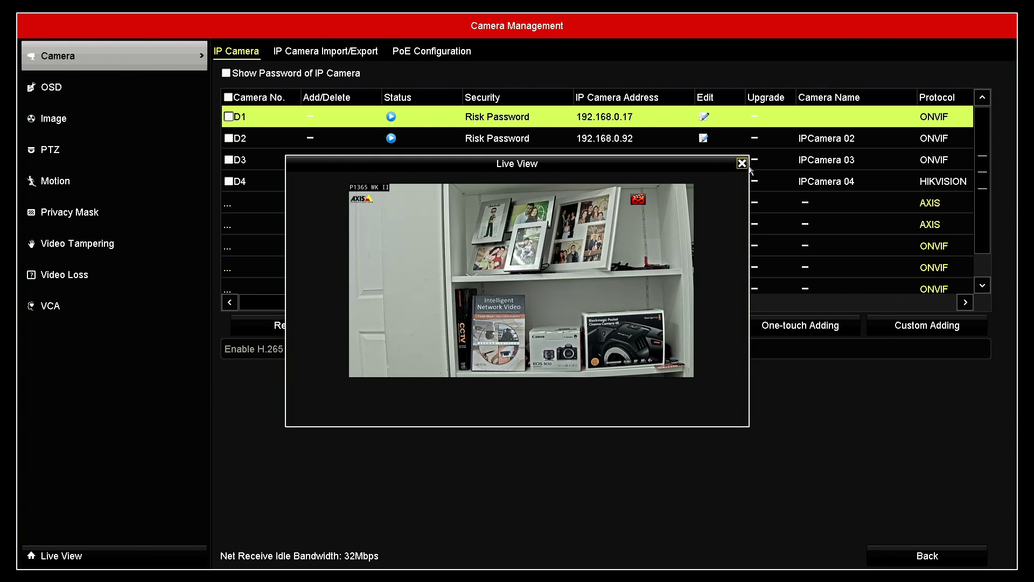
pyautogui.click(742, 164)
pyautogui.click(391, 138)
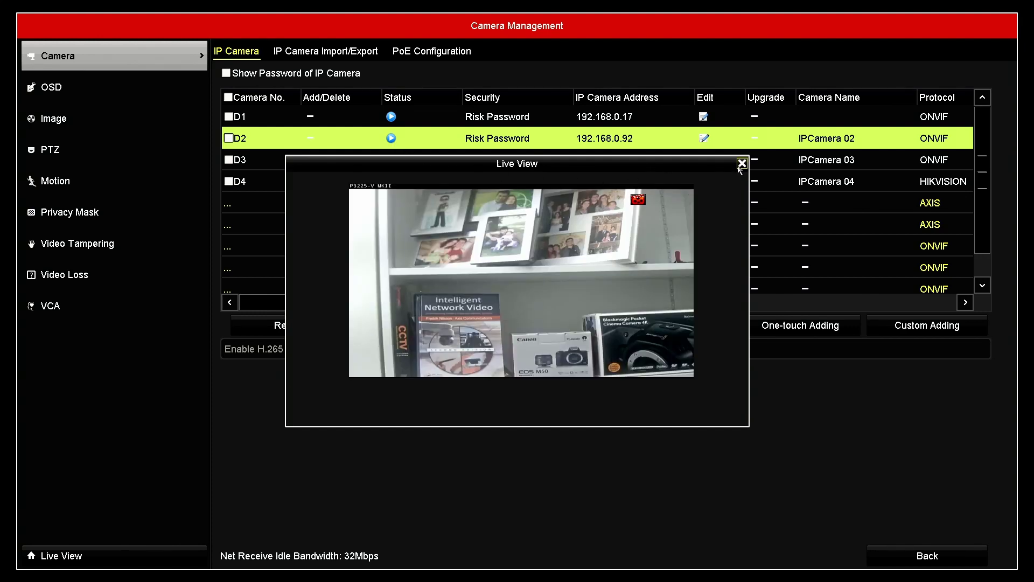
pyautogui.click(741, 164)
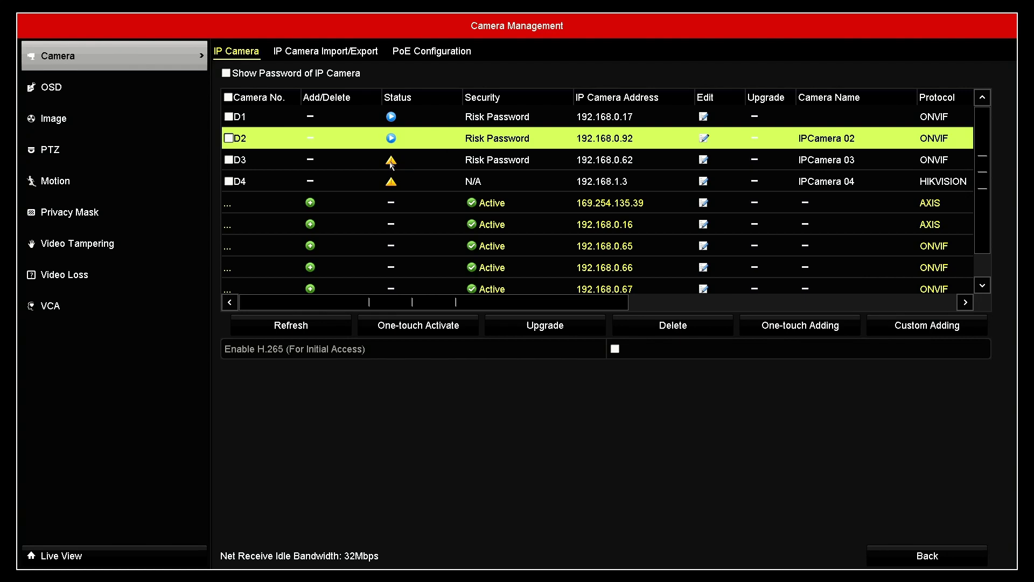
pyautogui.click(390, 161)
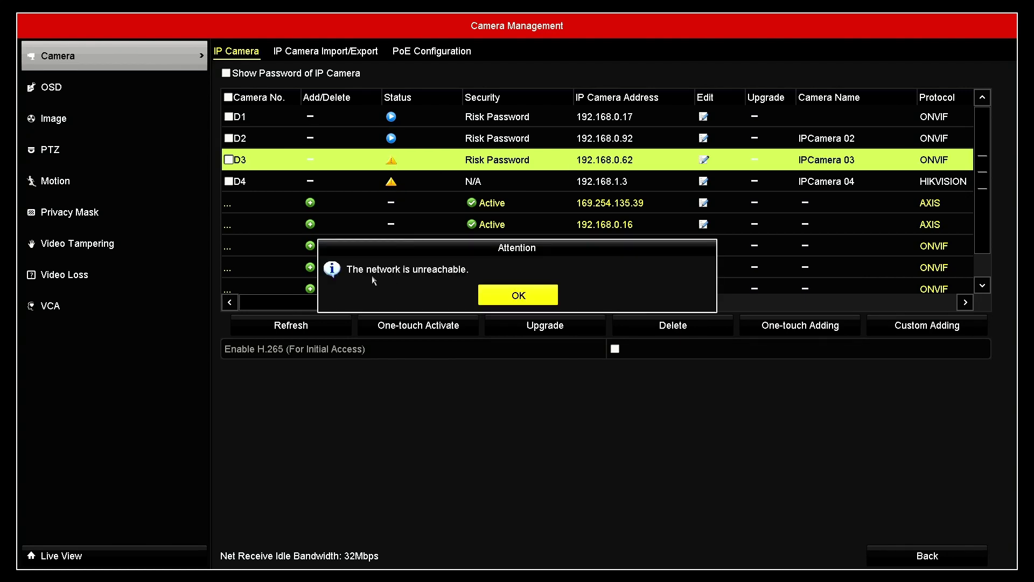
pyautogui.click(515, 298)
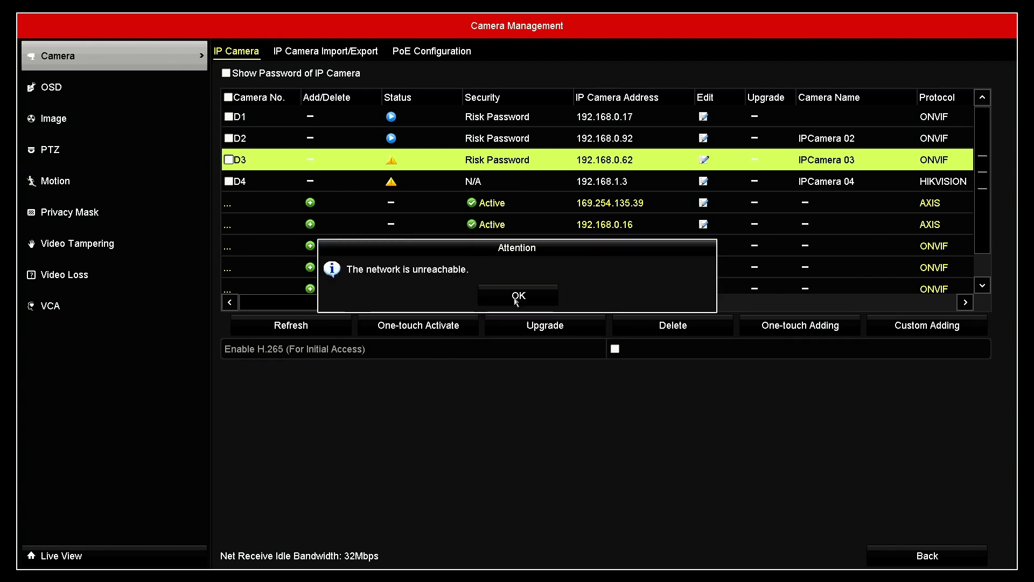
pyautogui.click(391, 184)
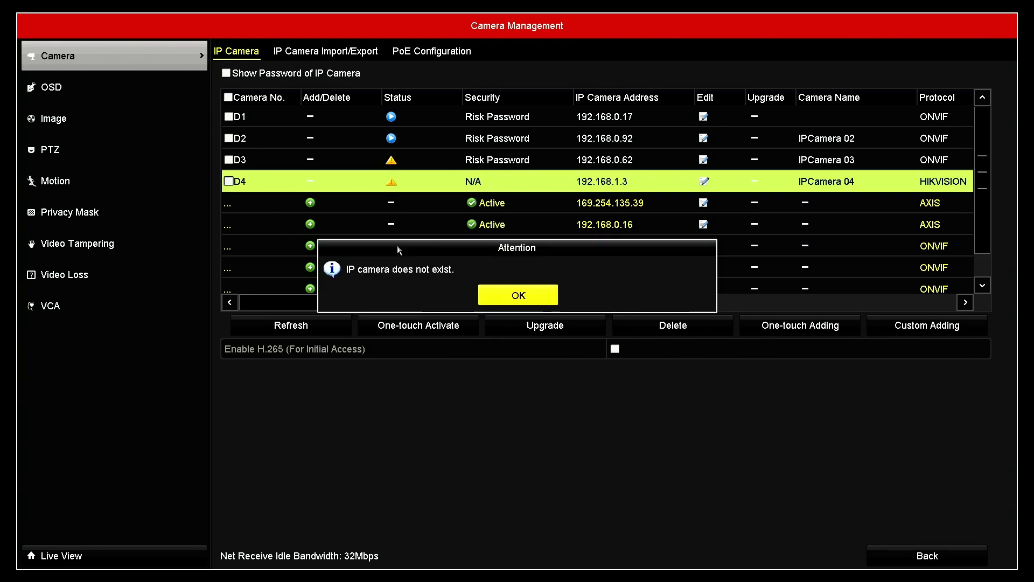
pyautogui.click(503, 296)
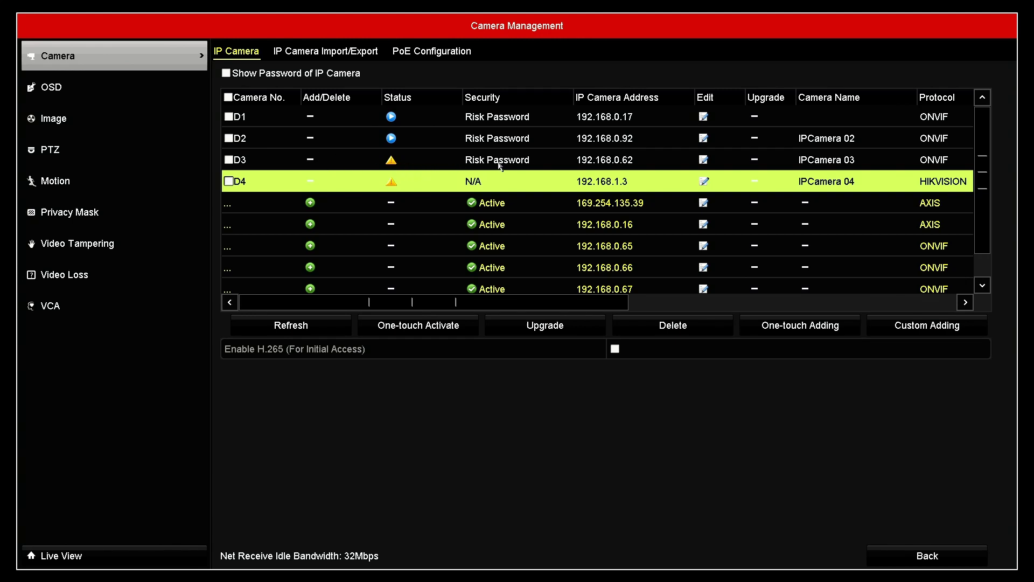
# Select channel D3, dismiss the network-unreachable warning, and edit it keeping address 192.168.0.65.
pyautogui.click(620, 160)
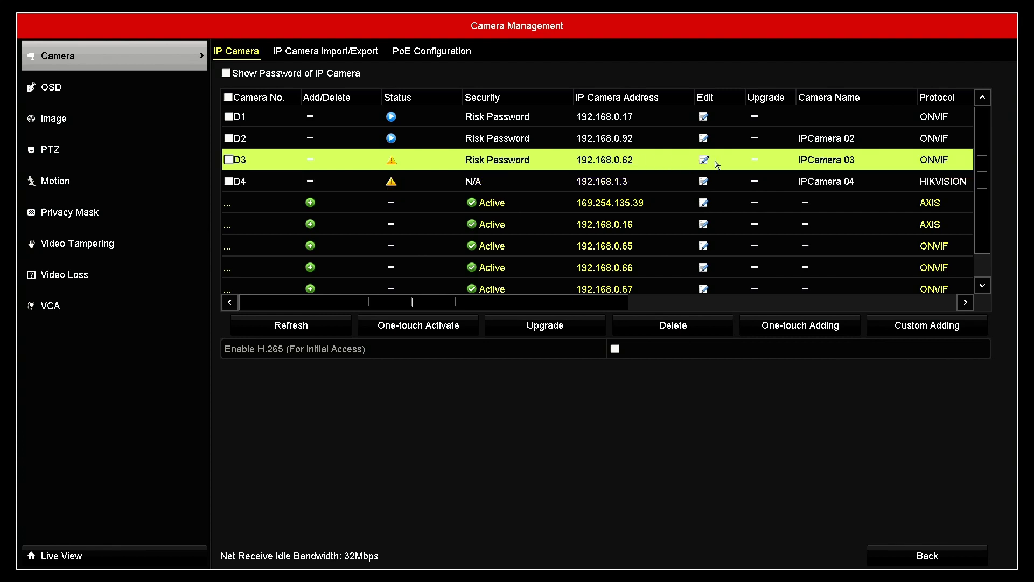
pyautogui.click(393, 162)
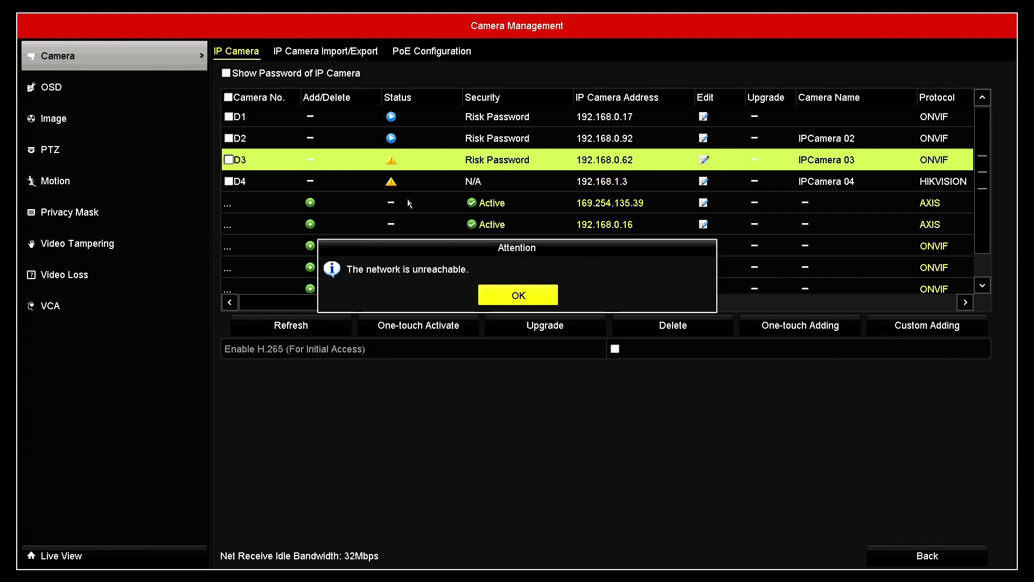
pyautogui.click(516, 294)
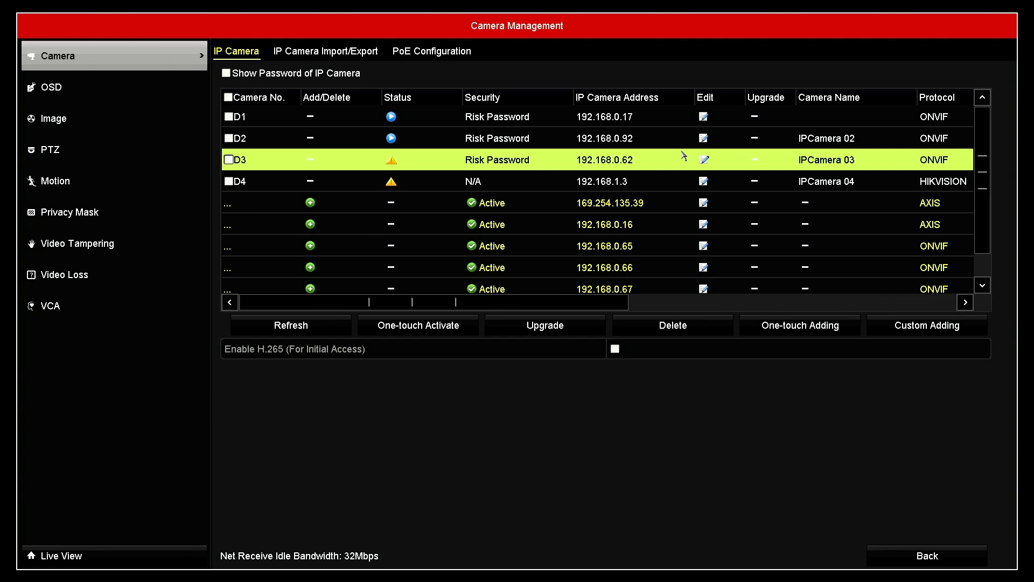
pyautogui.click(704, 161)
pyautogui.click(501, 160)
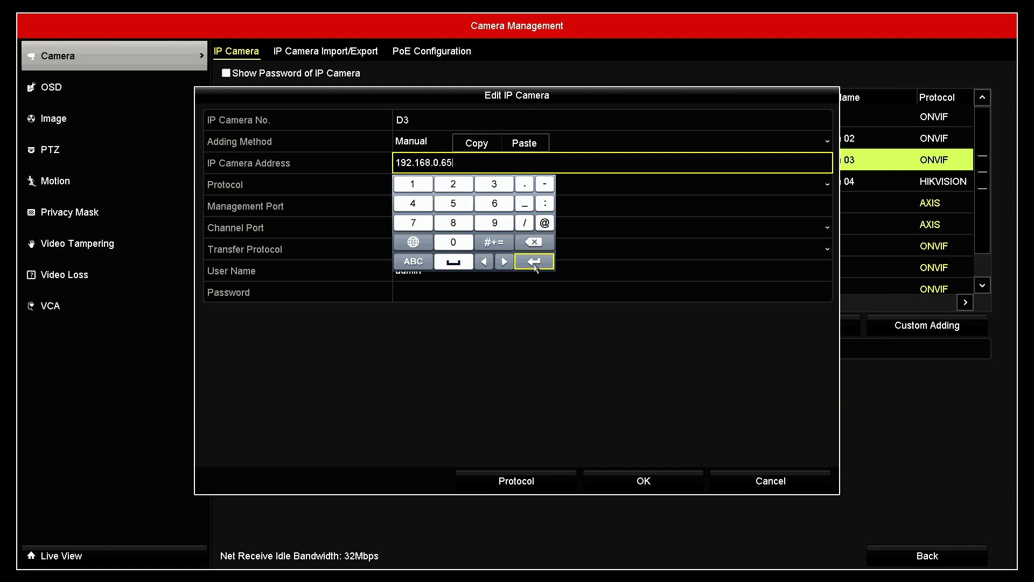
pyautogui.click(534, 261)
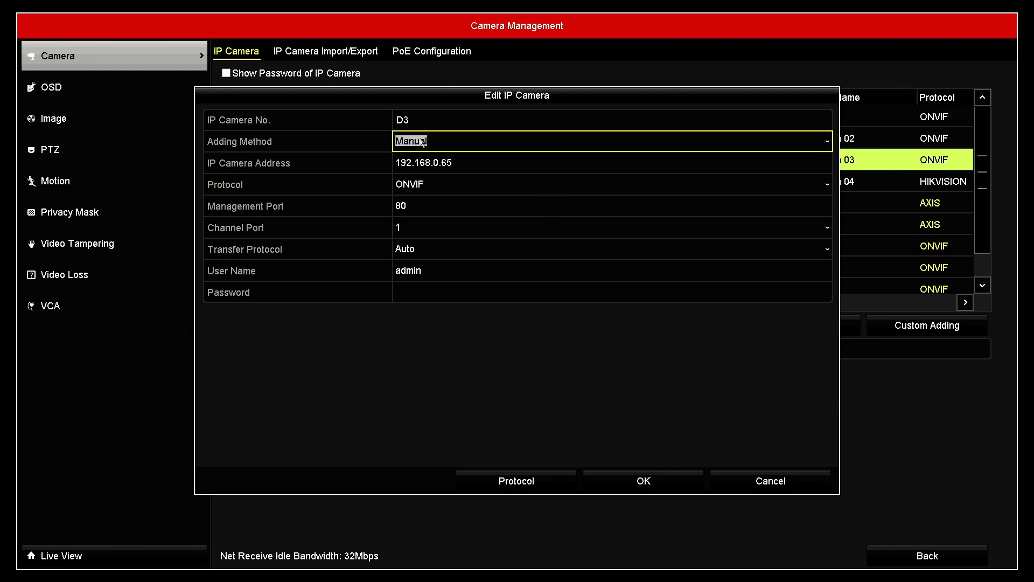
# Set channel D3's protocol to AXIS.
pyautogui.click(443, 183)
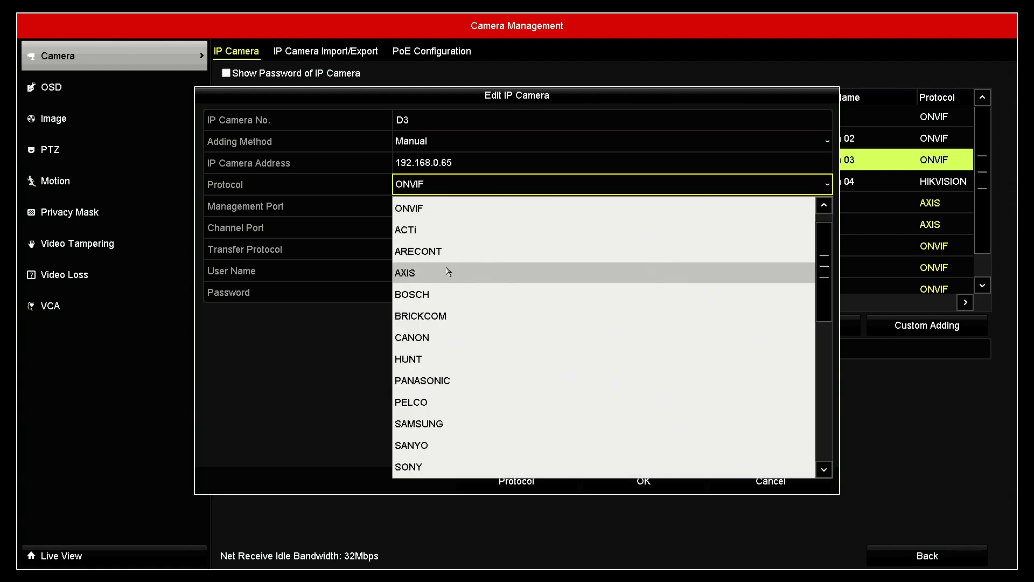
pyautogui.scroll(1, 448, 272)
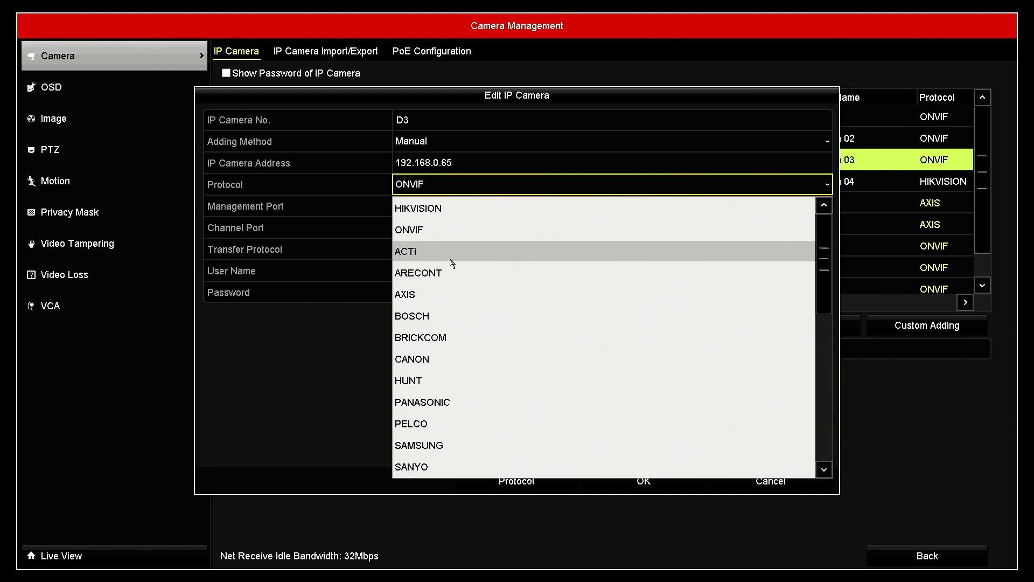
pyautogui.scroll(-6, 460, 318)
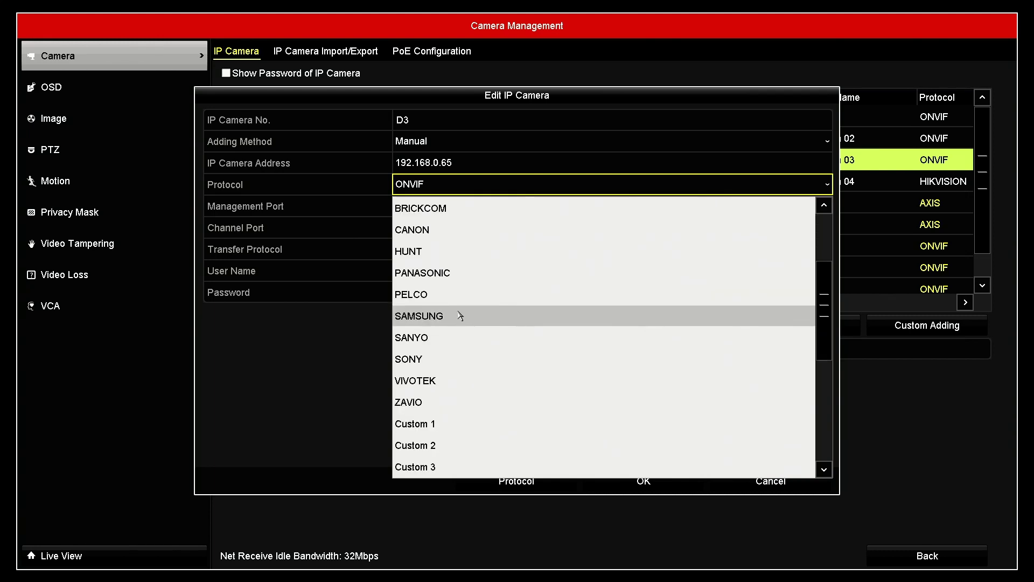
pyautogui.scroll(4, 455, 302)
pyautogui.click(435, 251)
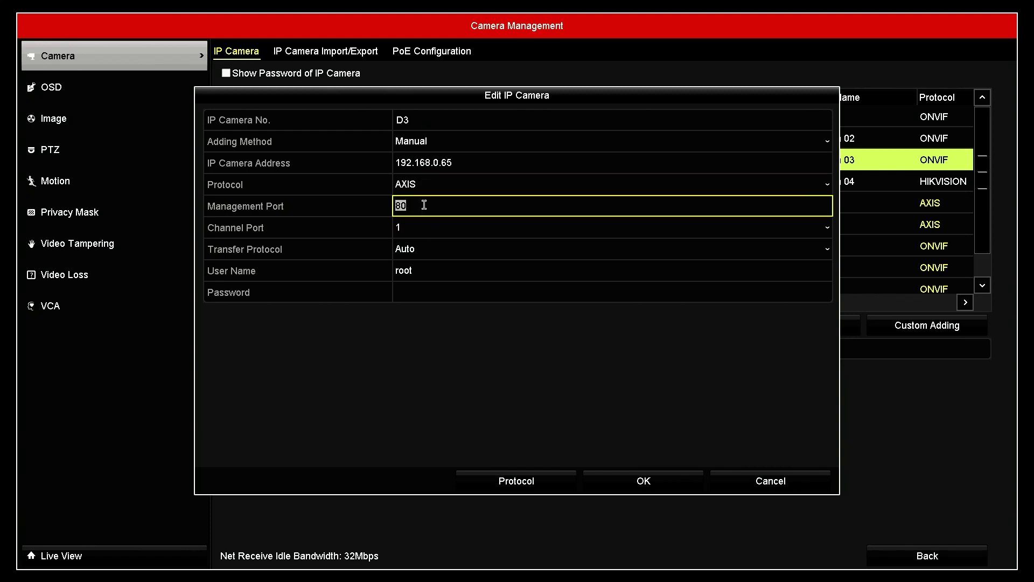
# Enter the camera password on the on-screen keyboard and save D3's AXIS settings.
pyautogui.click(428, 291)
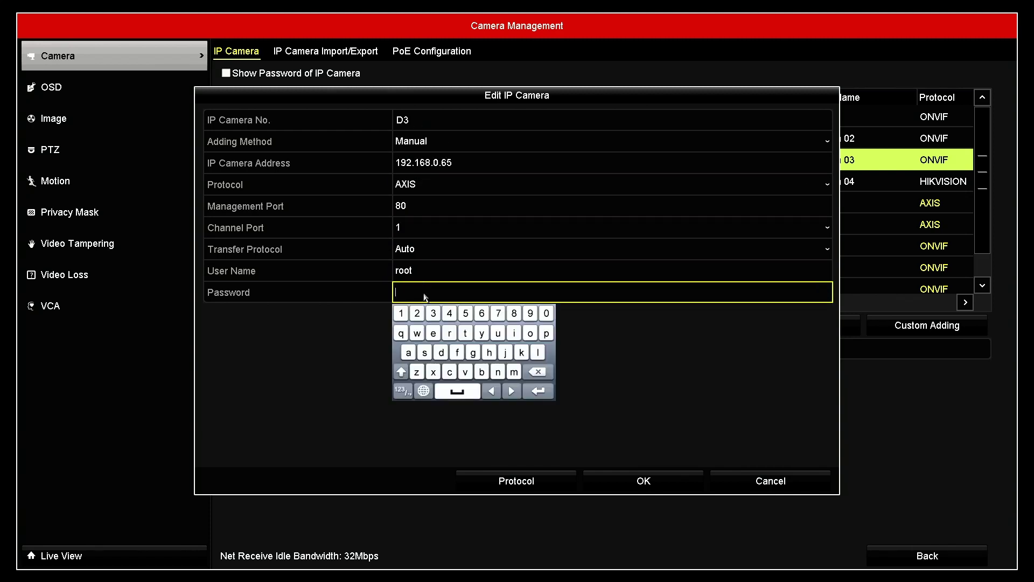
pyautogui.click(548, 335)
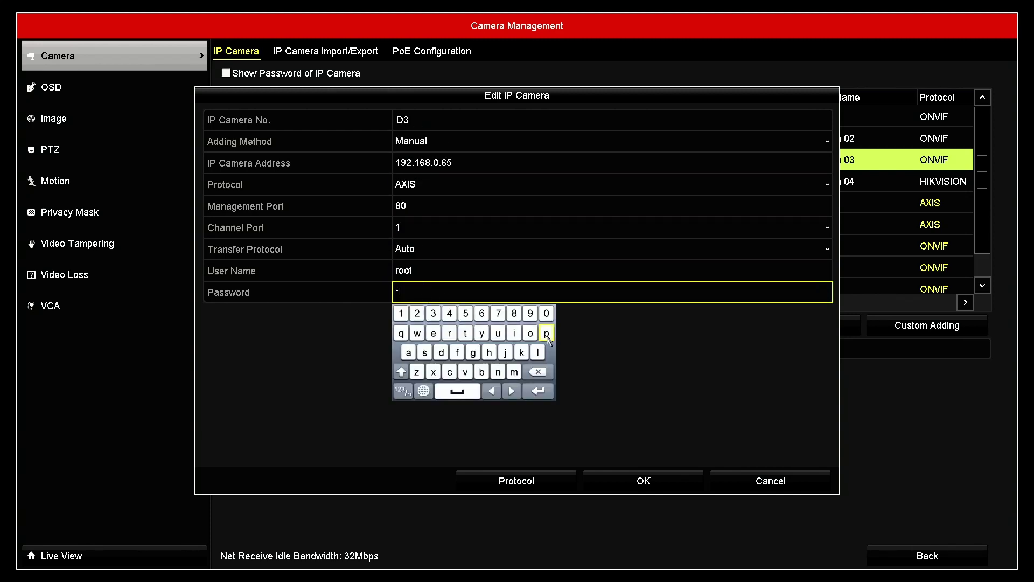
pyautogui.click(425, 353)
pyautogui.click(425, 352)
pyautogui.click(536, 372)
pyautogui.click(535, 372)
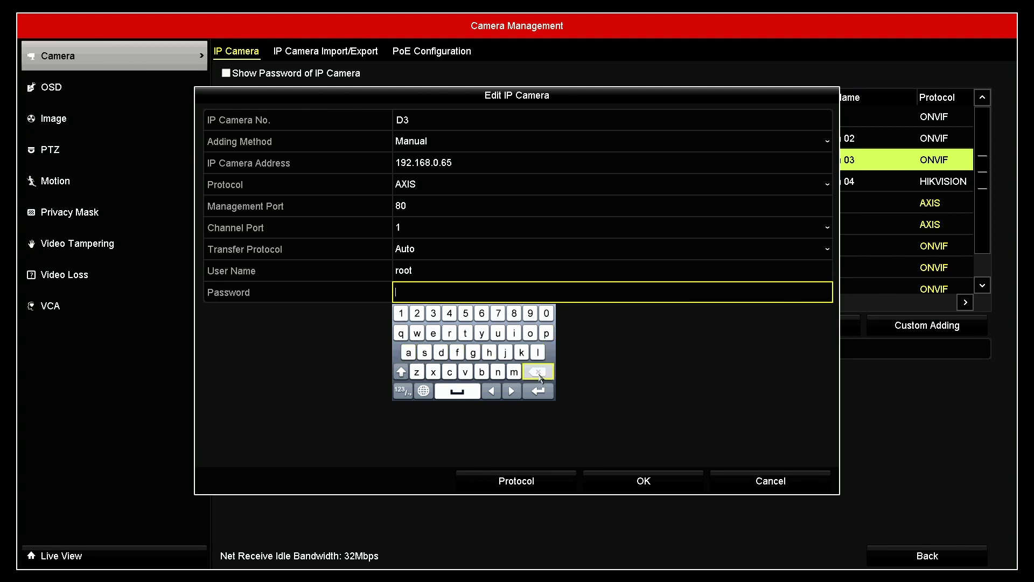
pyautogui.click(424, 353)
pyautogui.click(538, 391)
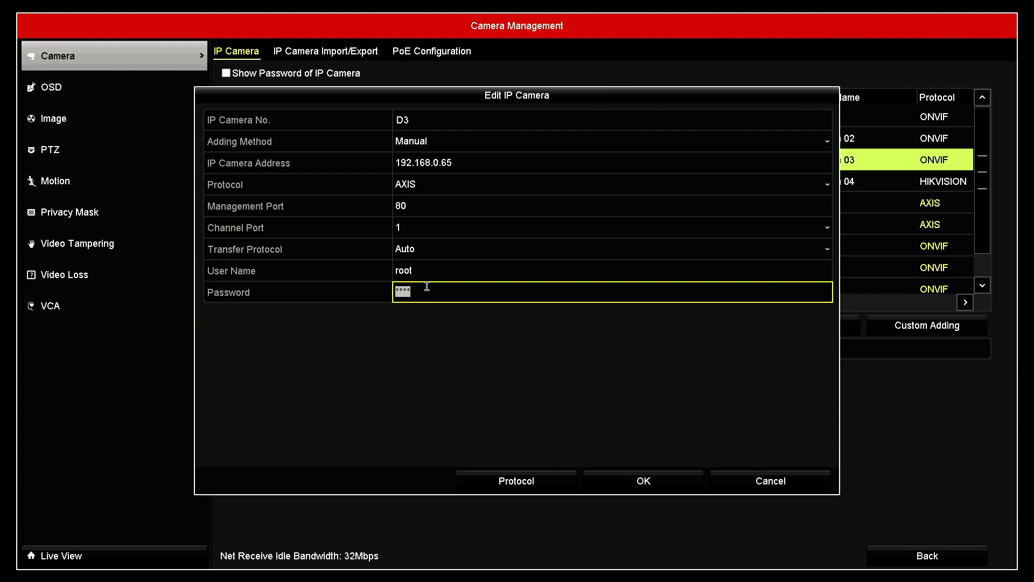
pyautogui.click(641, 476)
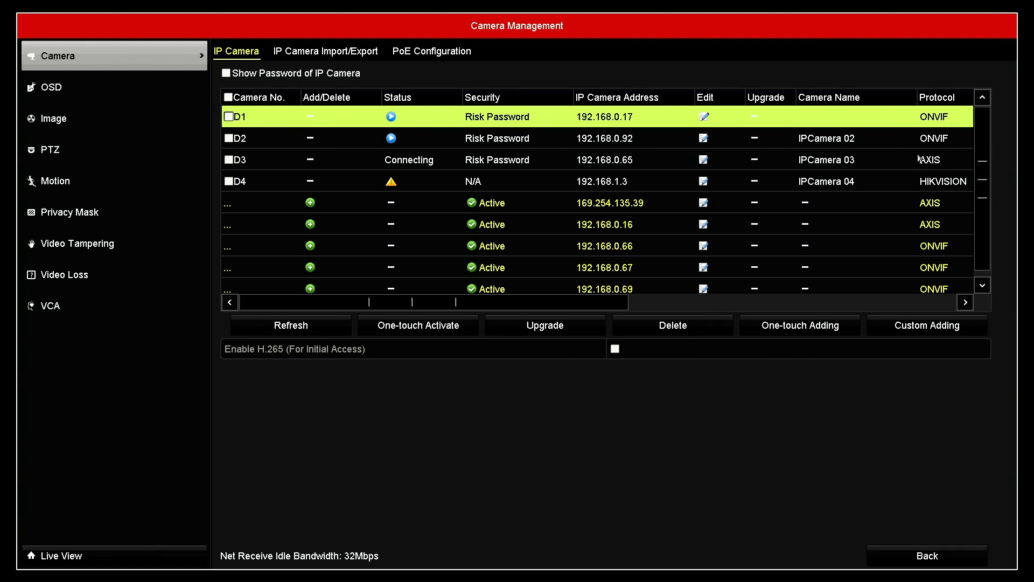
# Edit channel D3, switching its protocol to ONVIF with user name admin.
pyautogui.click(703, 159)
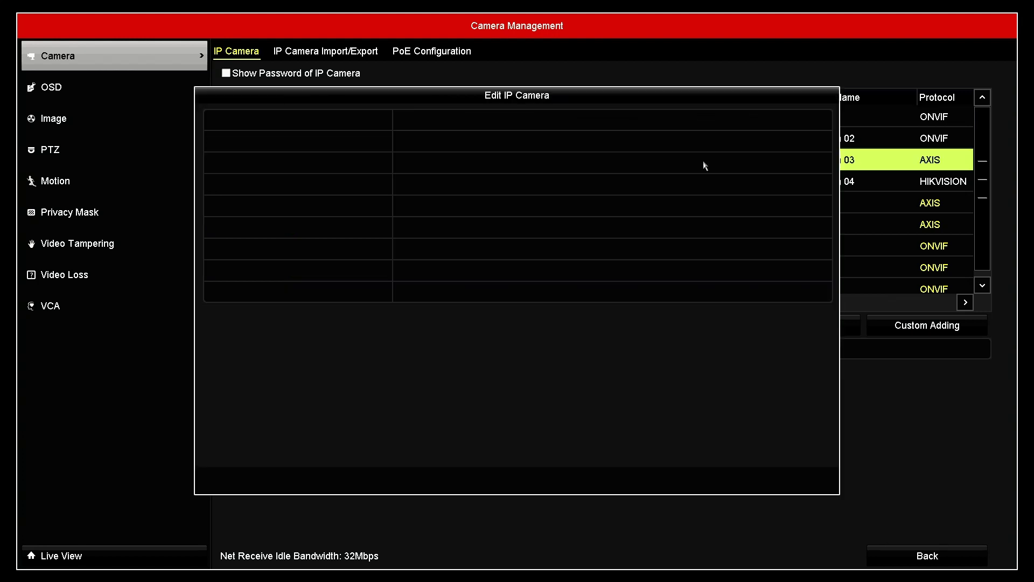
pyautogui.click(474, 171)
pyautogui.click(474, 184)
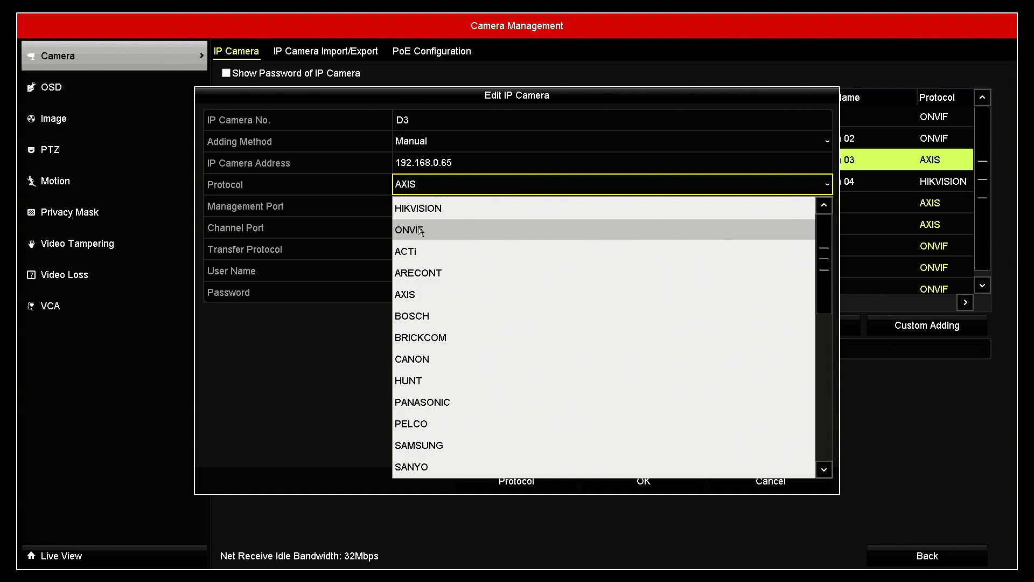
pyautogui.click(419, 227)
pyautogui.click(439, 265)
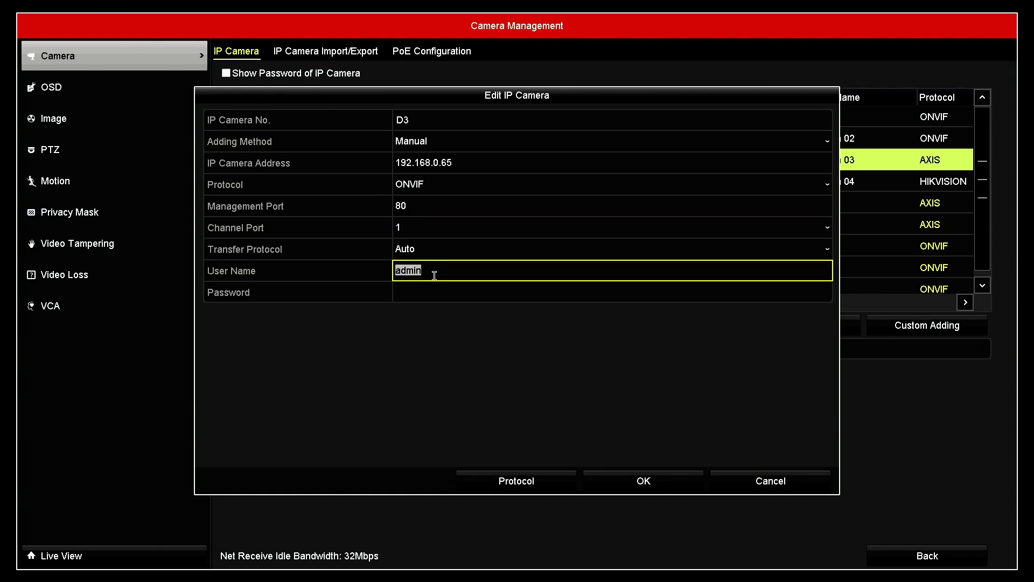
# Enter the camera password on the on-screen keyboard and save D3's ONVIF settings.
pyautogui.click(435, 286)
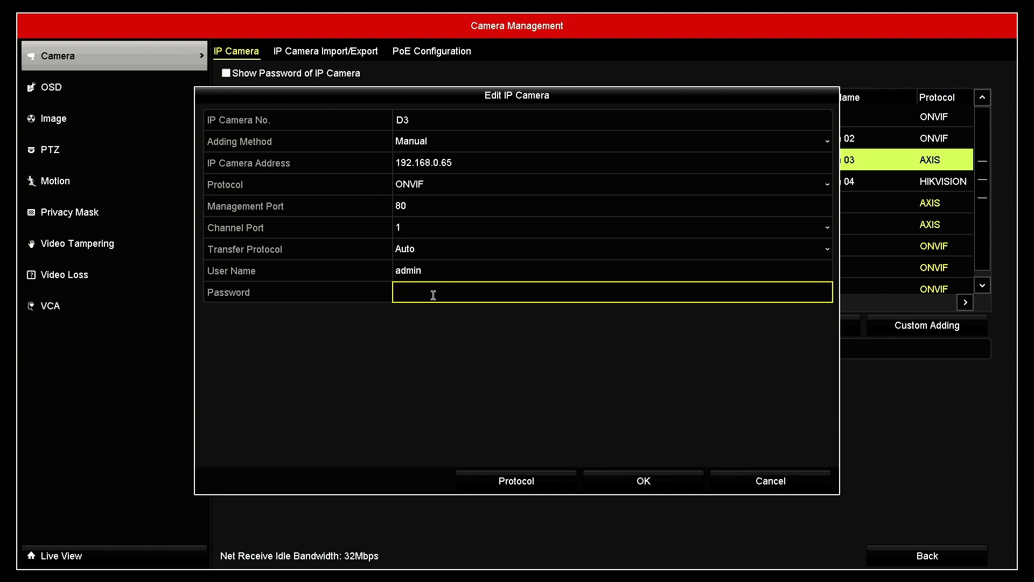
pyautogui.click(434, 291)
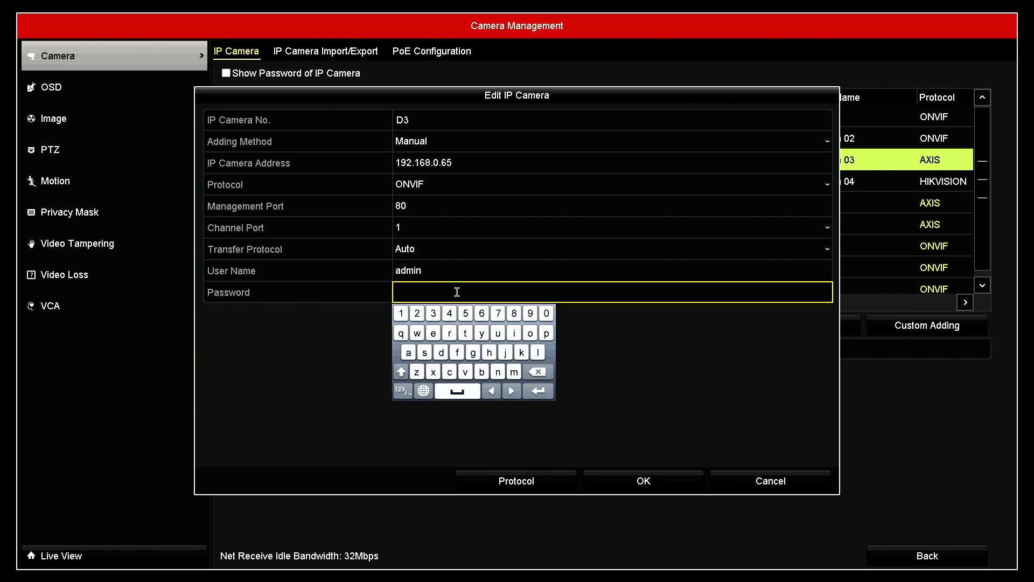
pyautogui.click(546, 333)
pyautogui.click(408, 353)
pyautogui.click(422, 353)
pyautogui.click(422, 354)
pyautogui.click(537, 391)
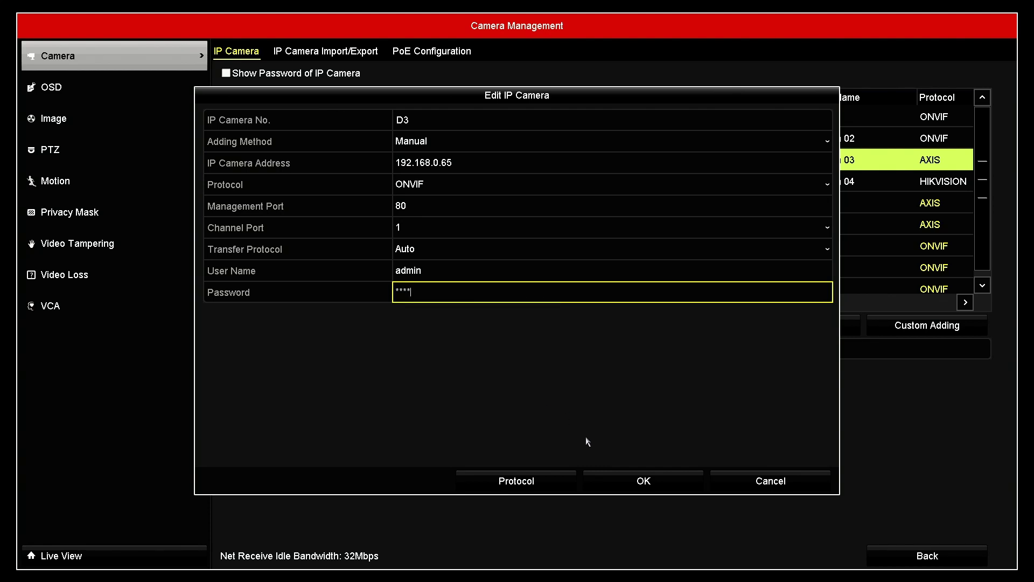
pyautogui.click(638, 485)
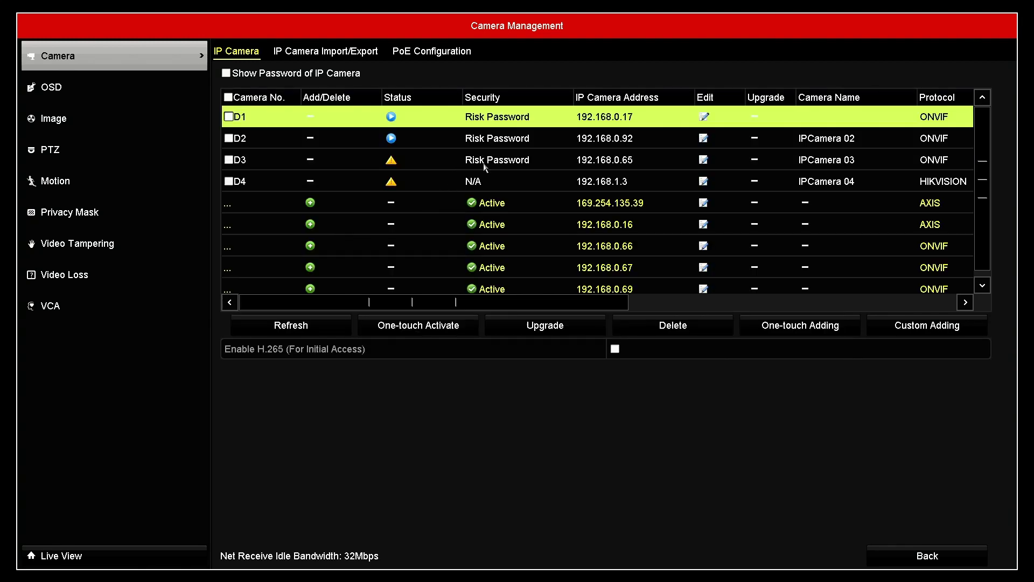
# Read D3's status error and dismiss the wrong user name or password warning.
pyautogui.click(391, 161)
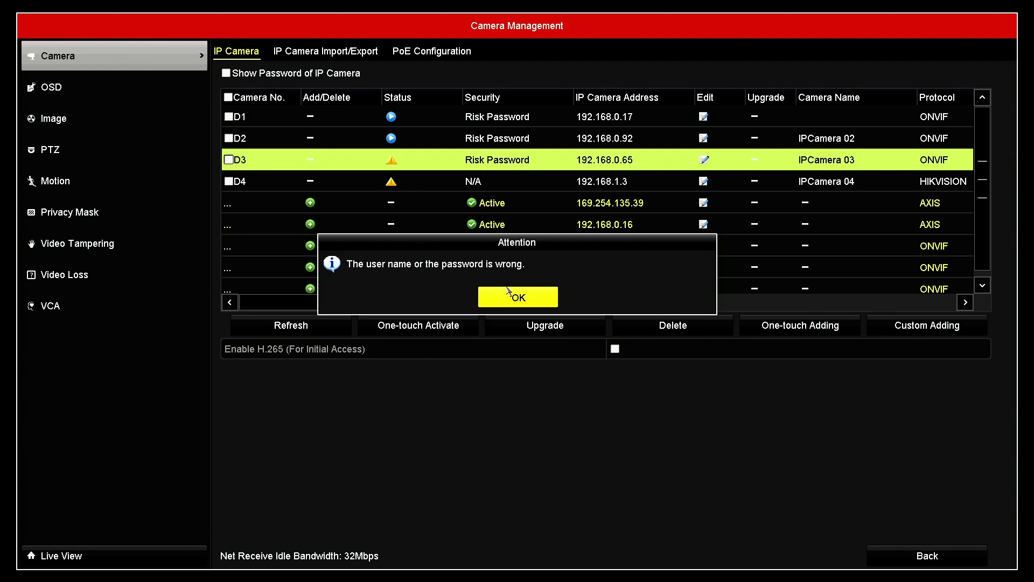
pyautogui.click(516, 300)
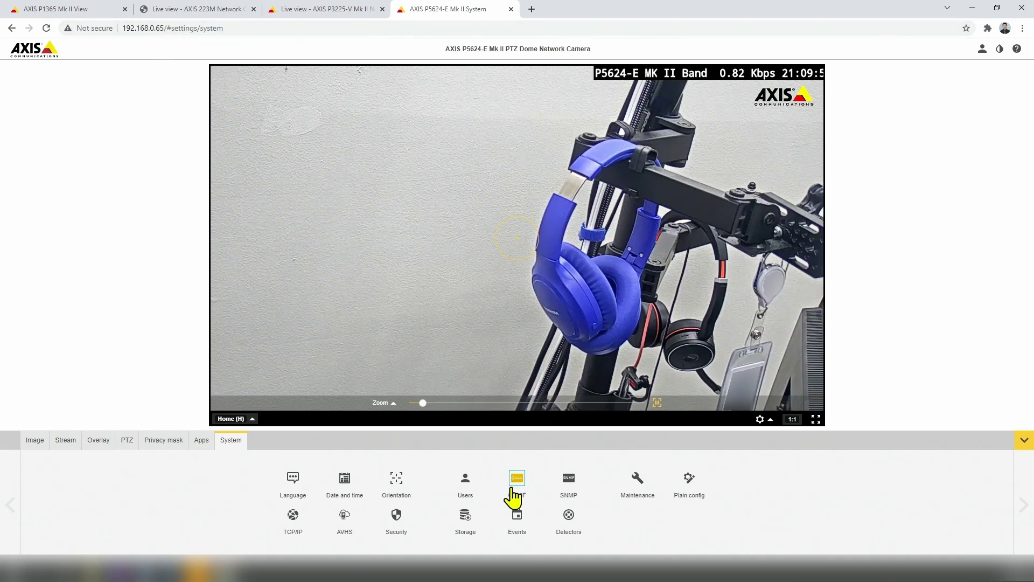
# Open System > ONVIF, enlarge the popup to reveal the empty Users List, and start adding a user.
pyautogui.click(513, 490)
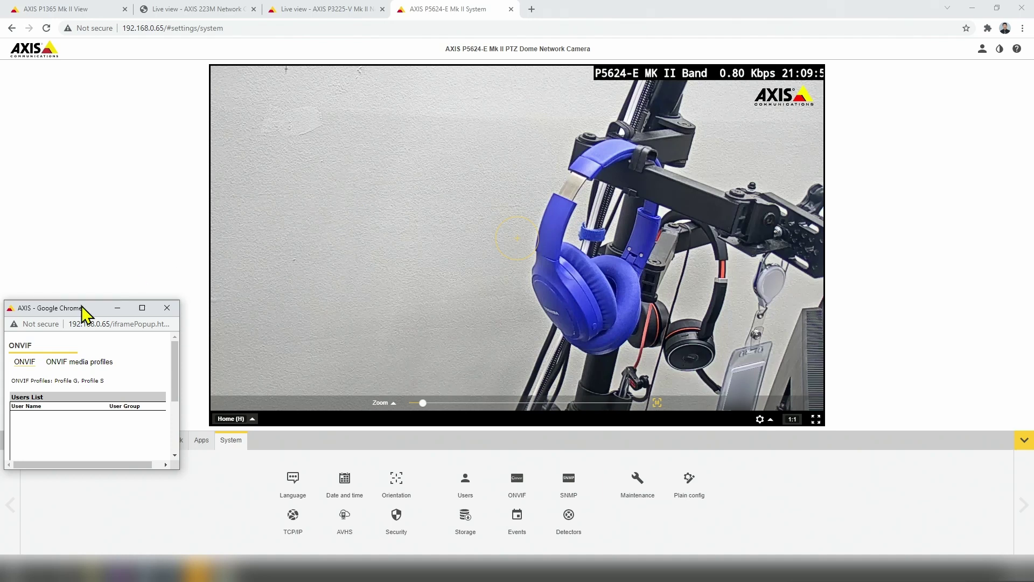
pyautogui.moveTo(78, 310); pyautogui.dragTo(287, 133)
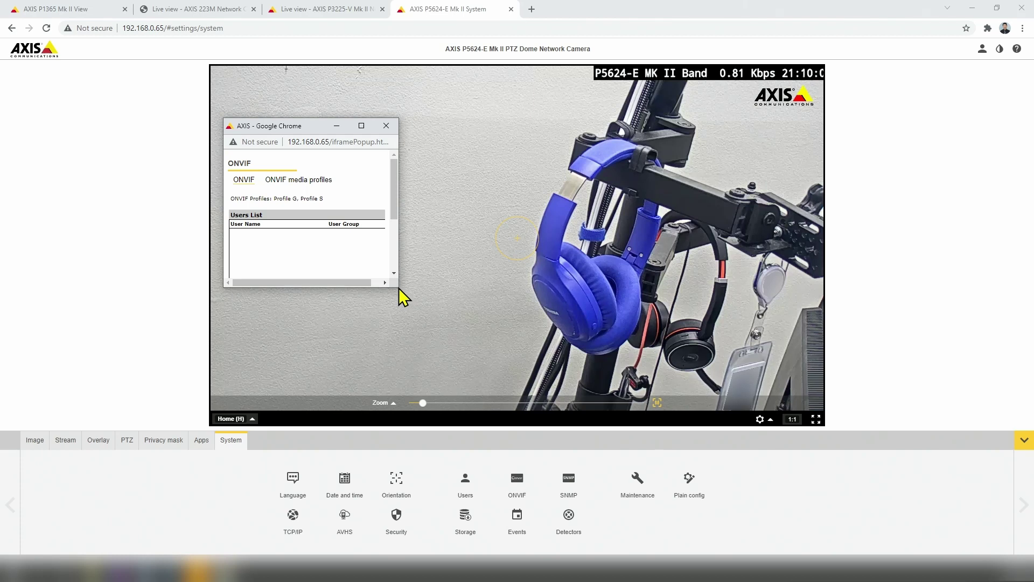
pyautogui.scroll(-2, 395, 237)
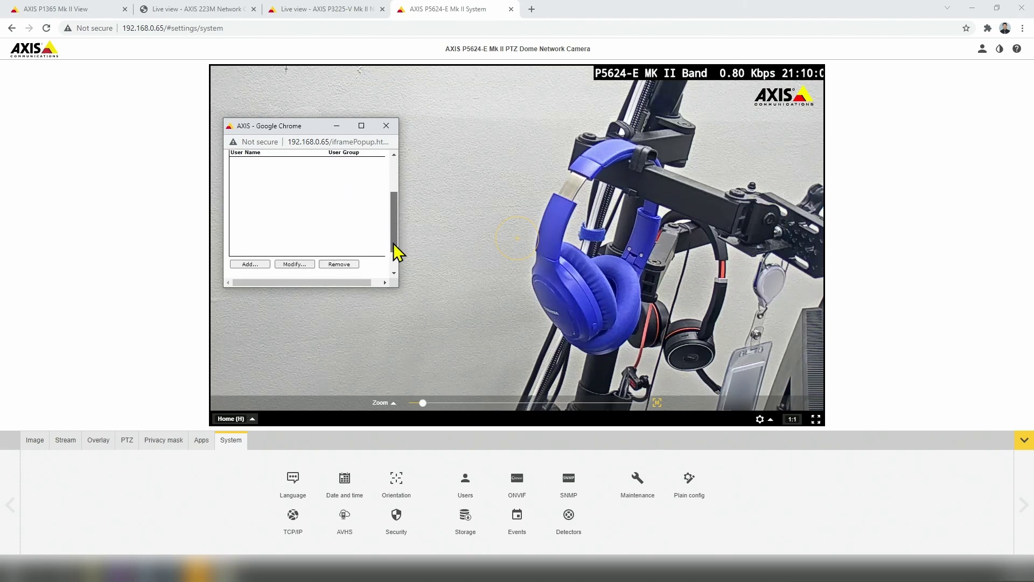
pyautogui.scroll(2, 395, 251)
pyautogui.moveTo(399, 184); pyautogui.dragTo(475, 184)
pyautogui.moveTo(404, 288); pyautogui.dragTo(413, 395)
pyautogui.click(257, 336)
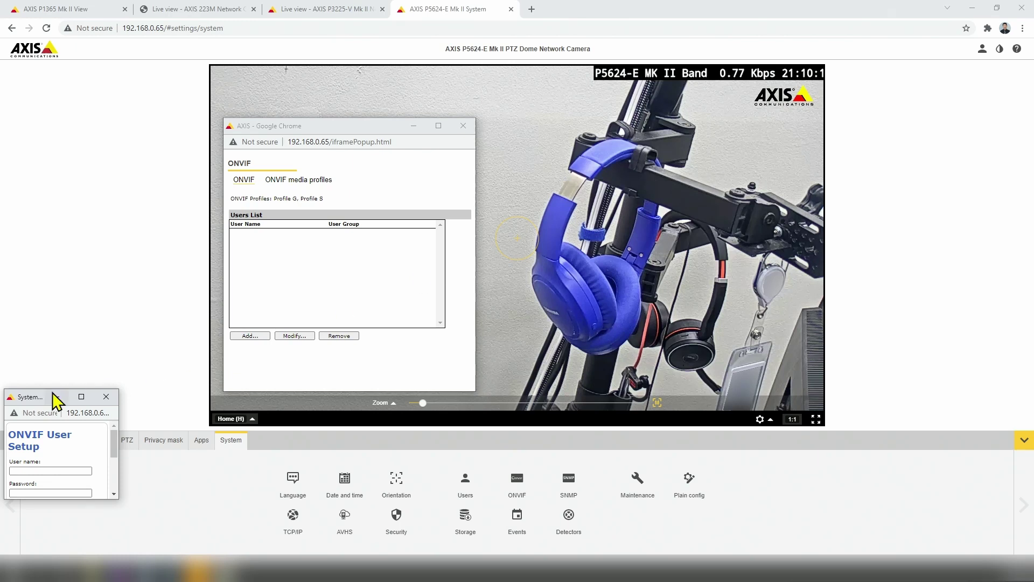
# Create ONVIF user admin with a confirmed password and save it to the Users List.
pyautogui.moveTo(25, 402); pyautogui.dragTo(523, 126)
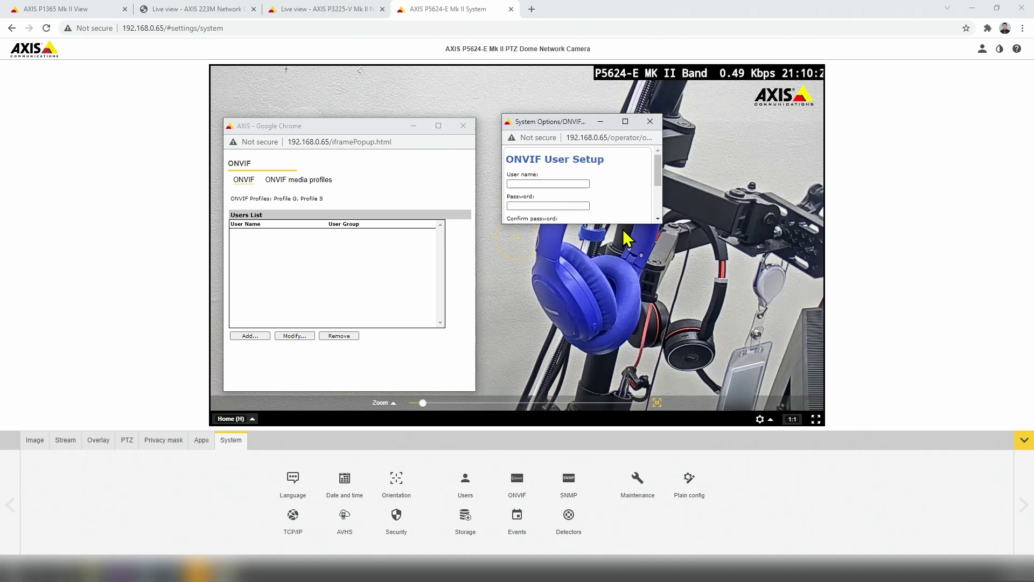
pyautogui.moveTo(619, 224); pyautogui.dragTo(618, 268)
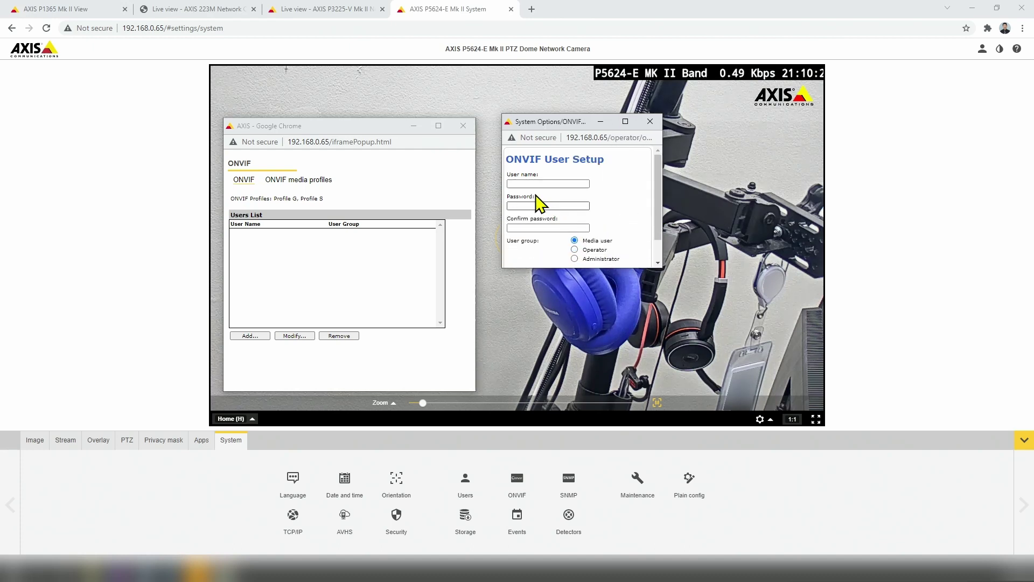
pyautogui.click(530, 183)
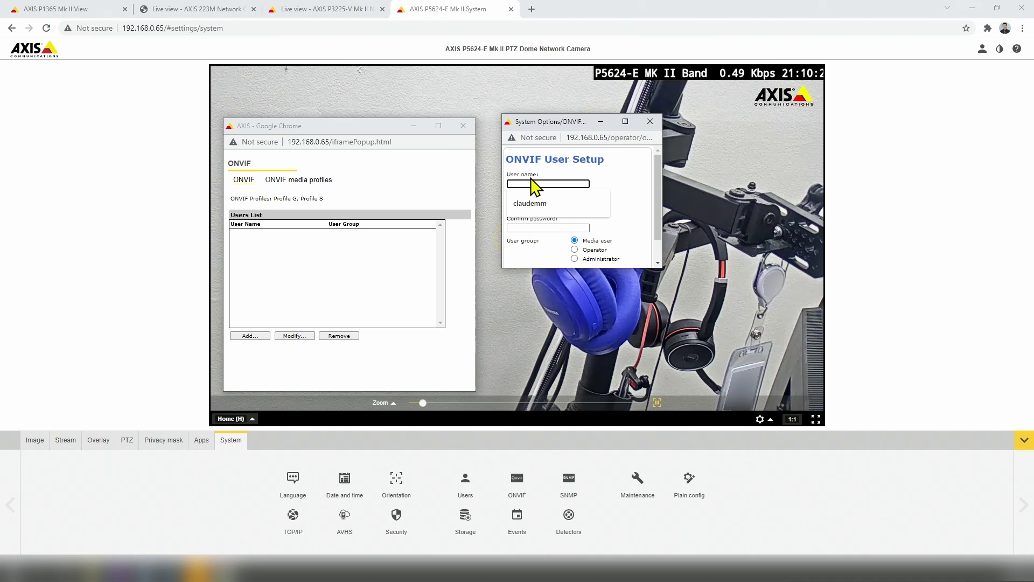
pyautogui.write('admi')
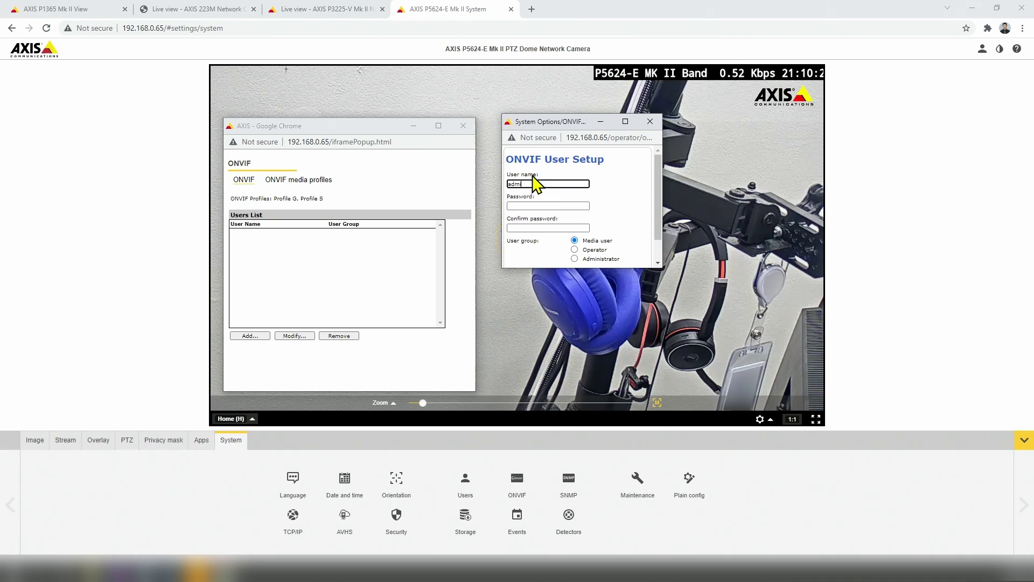
pyautogui.write('n')
pyautogui.click(527, 206)
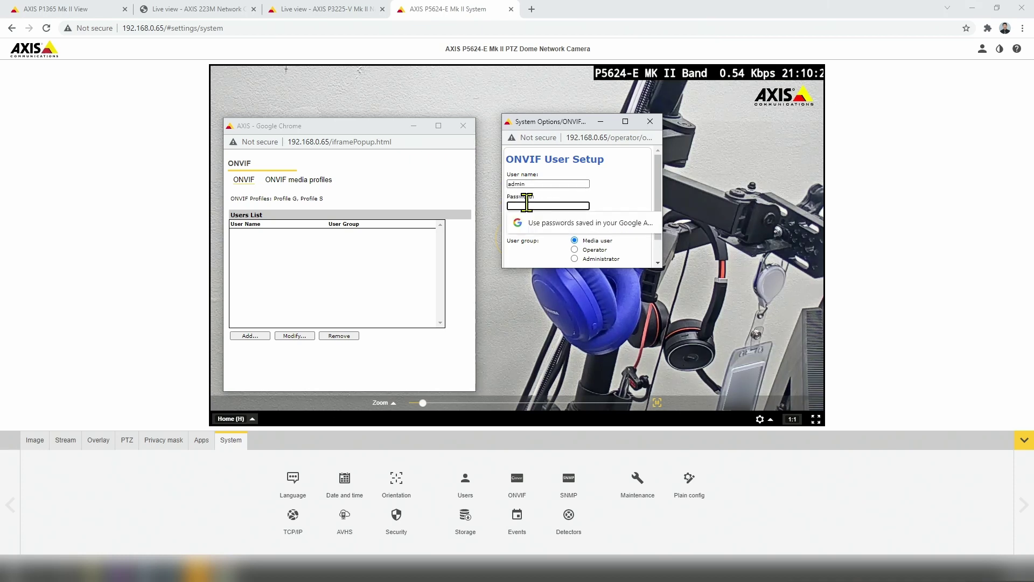
pyautogui.write('abcd')
pyautogui.click(535, 226)
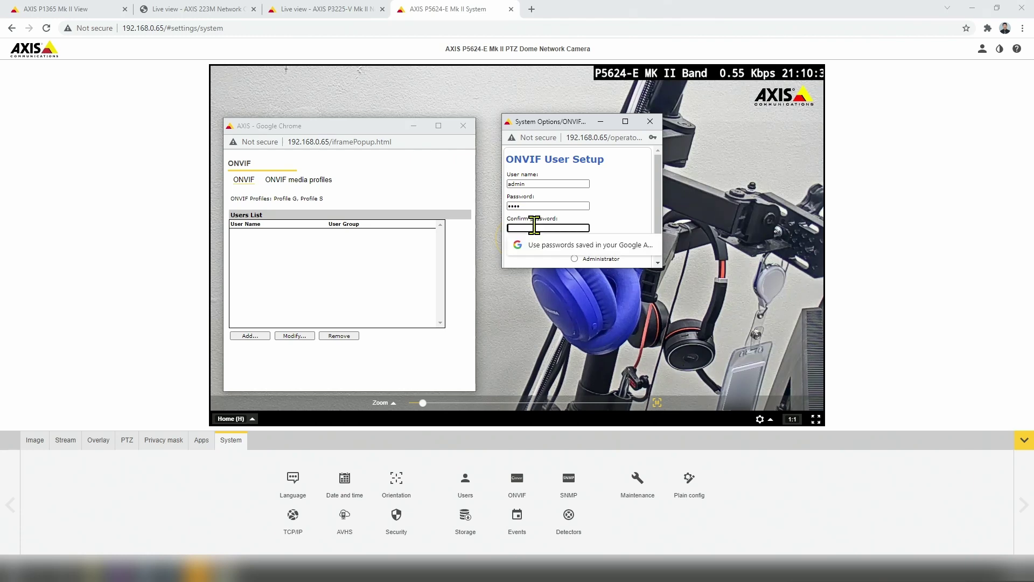
pyautogui.write('abcd')
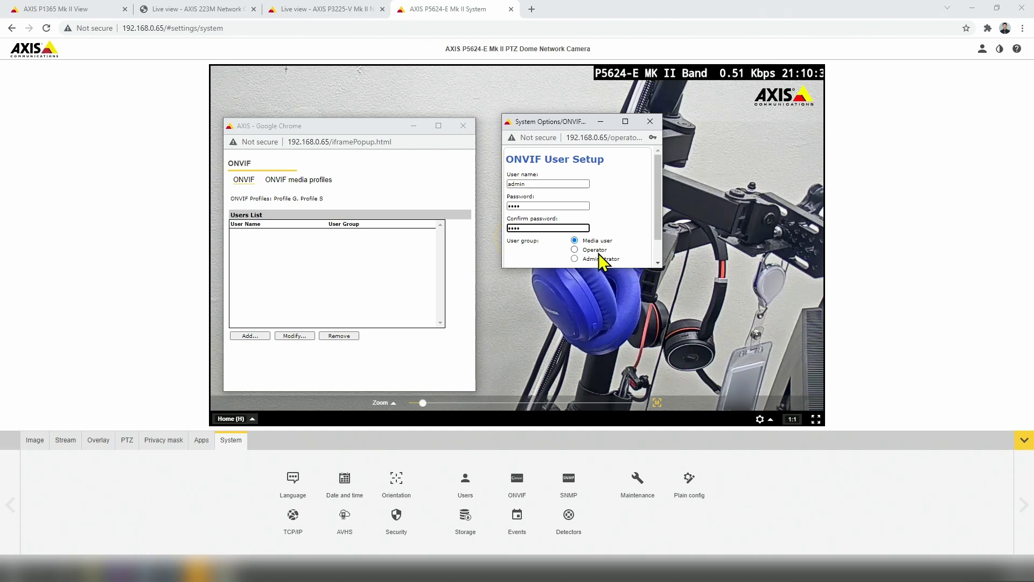
pyautogui.scroll(-1, 655, 237)
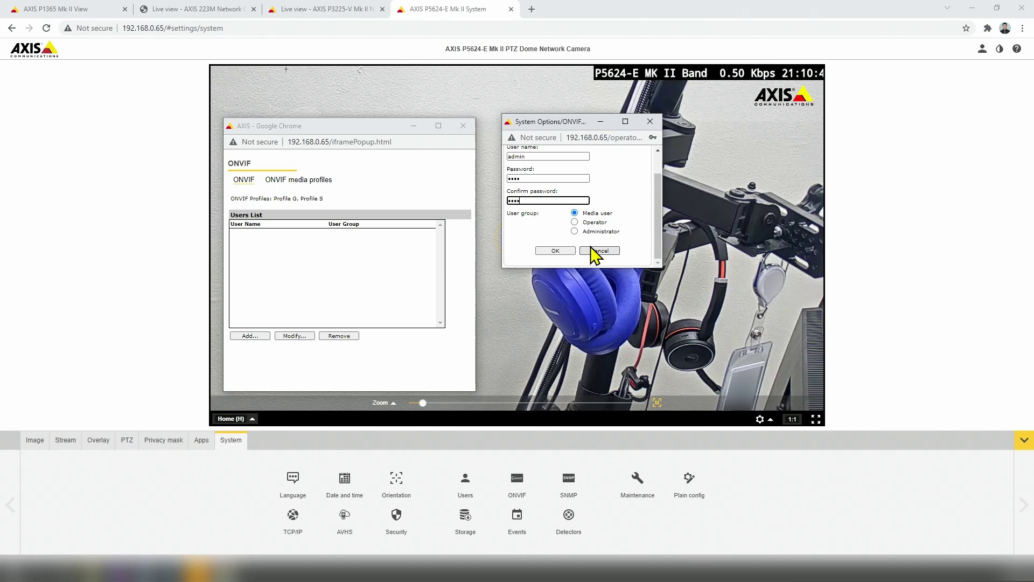
pyautogui.click(555, 251)
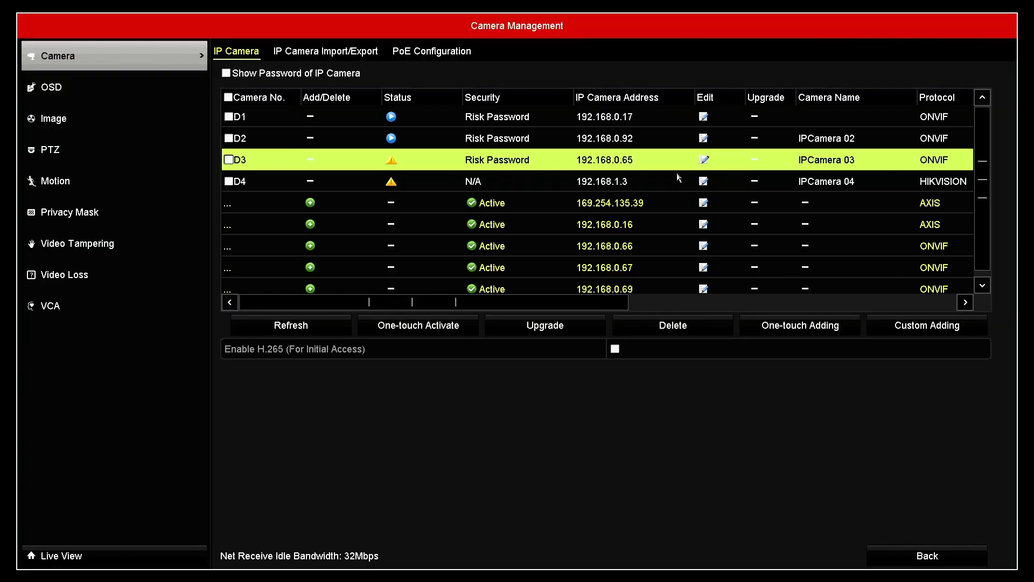
# Re-enter D3's ONVIF password, save, and dismiss the resulting wrong-credentials error.
pyautogui.click(703, 161)
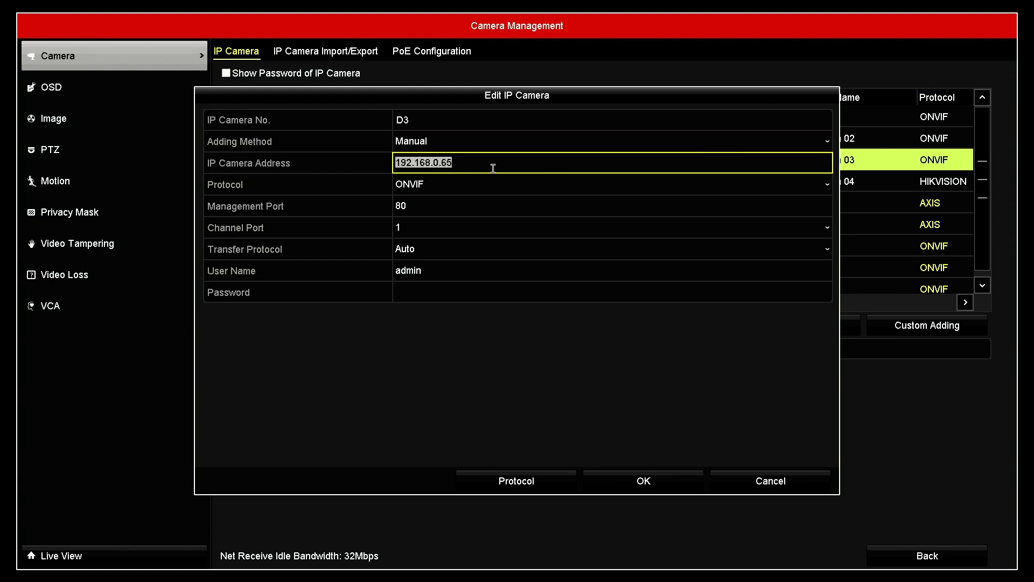
pyautogui.click(430, 292)
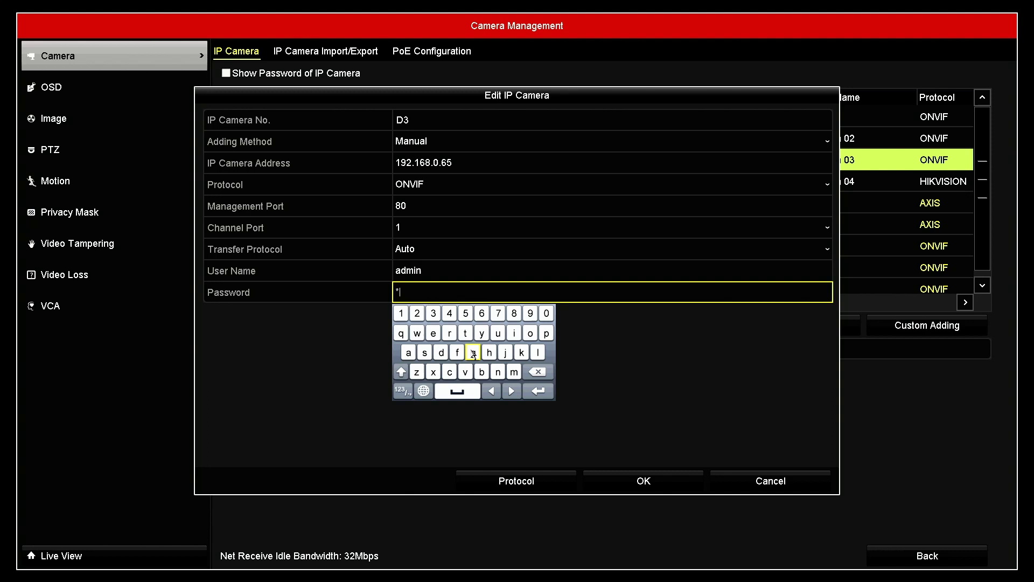
pyautogui.click(409, 353)
pyautogui.click(424, 353)
pyautogui.click(533, 392)
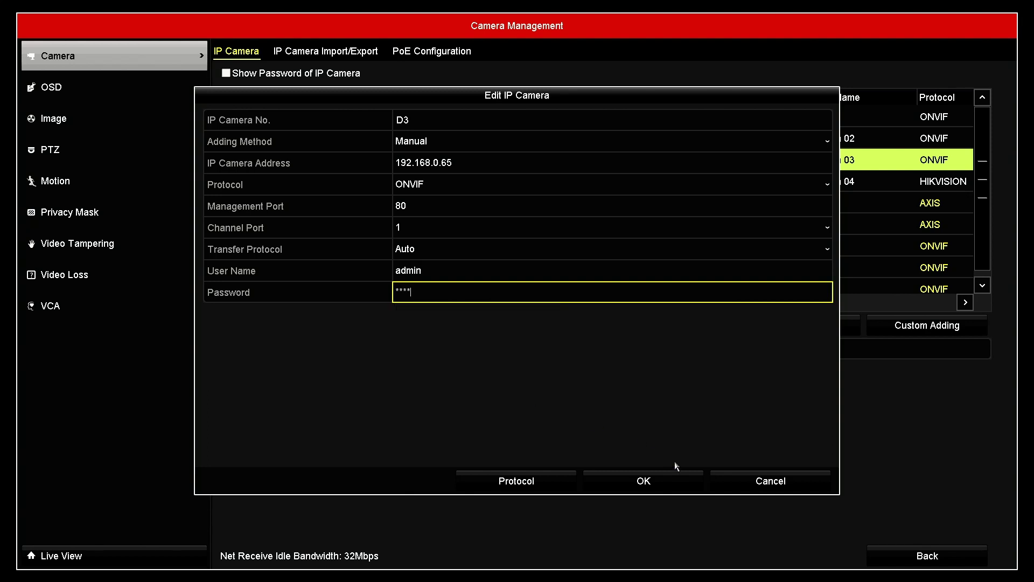
pyautogui.click(658, 481)
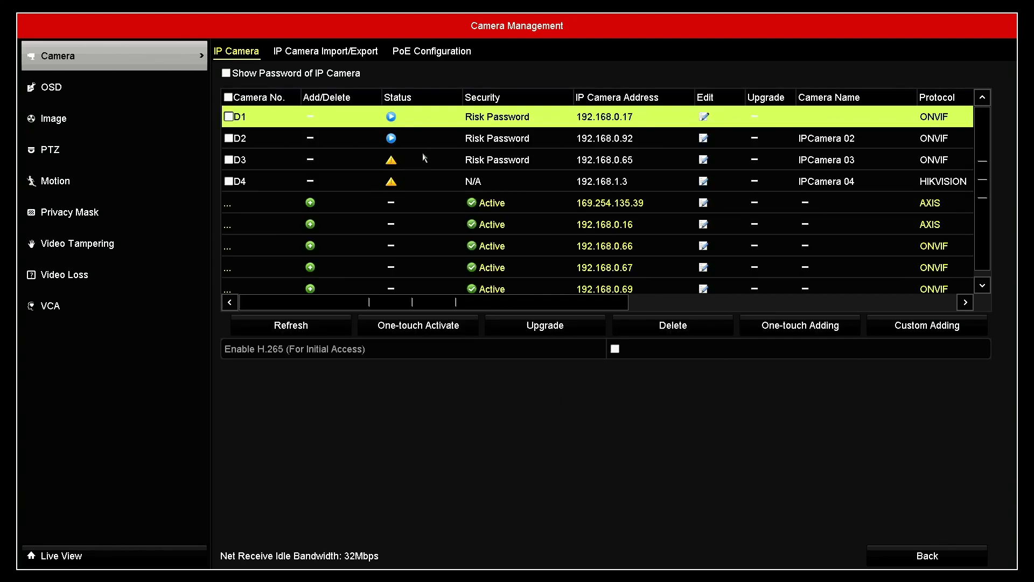
pyautogui.click(390, 161)
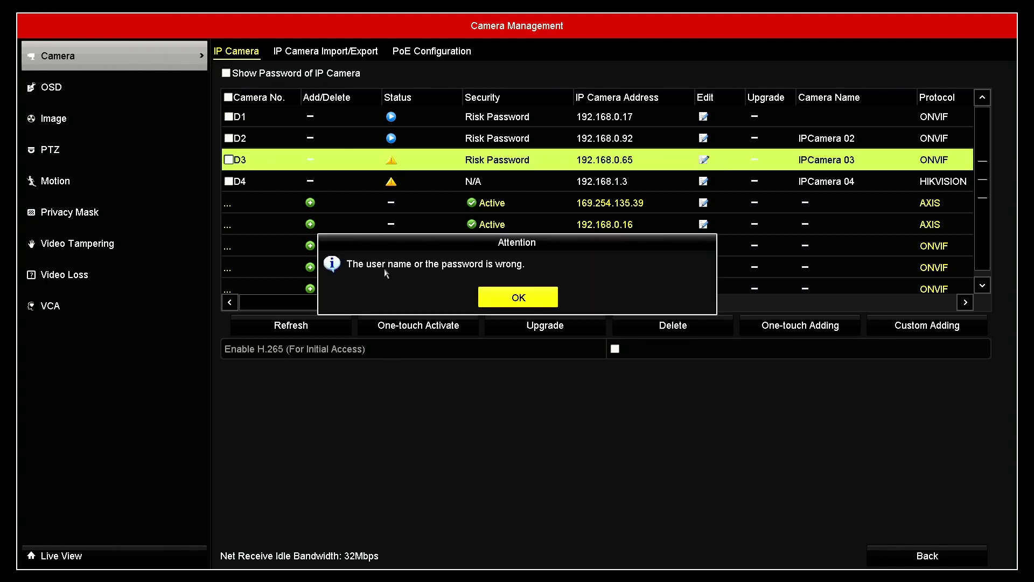
pyautogui.click(517, 300)
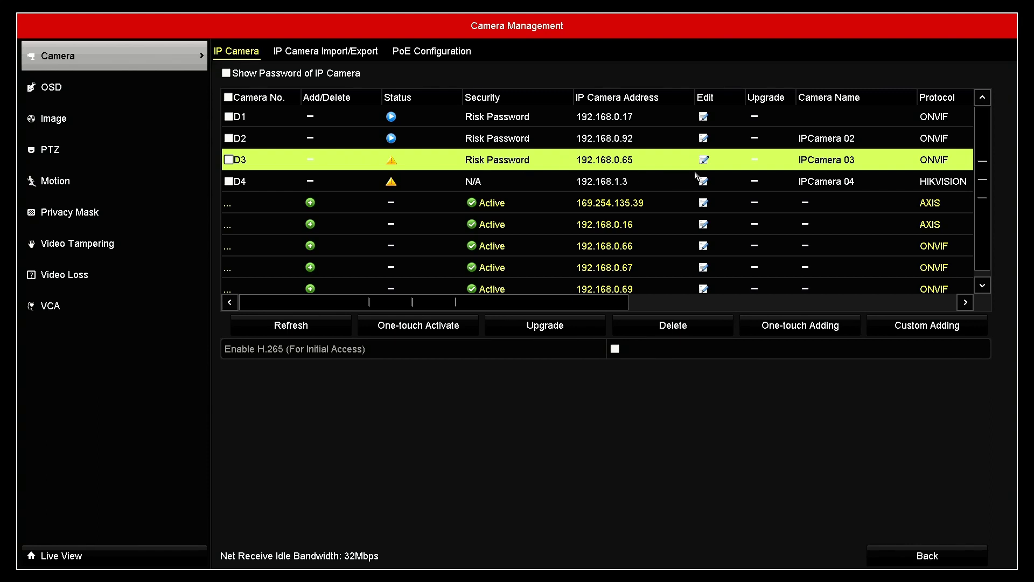
# Change channel D3's IP camera address from 192.168.0.65 to 192.168.0.66.
pyautogui.click(703, 160)
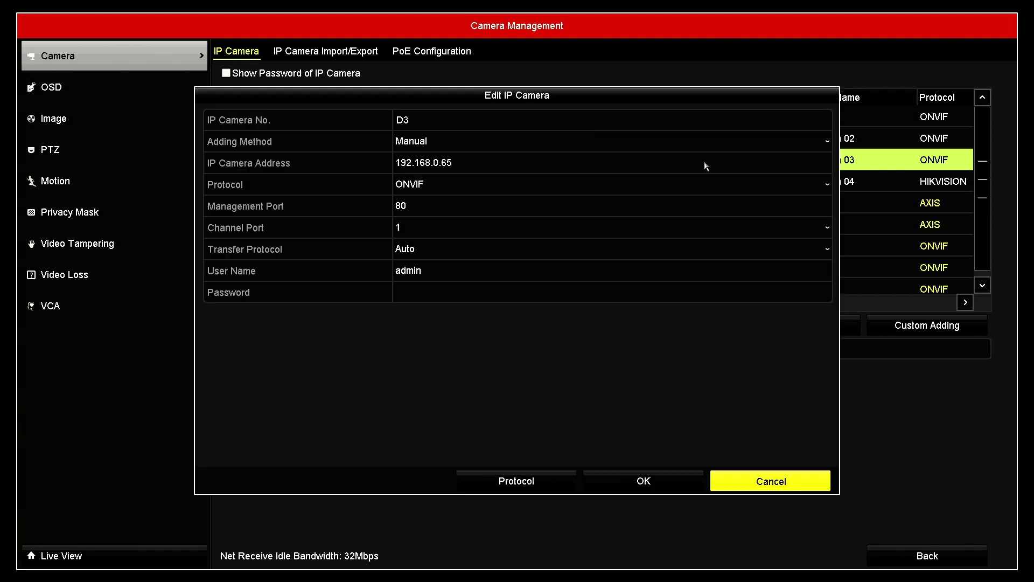
pyautogui.click(527, 164)
pyautogui.click(489, 169)
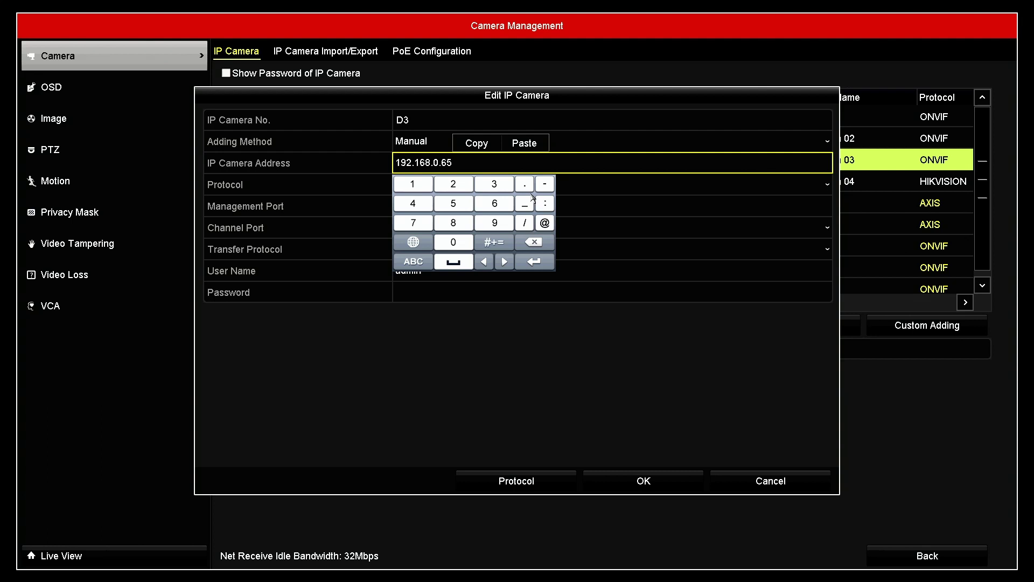
pyautogui.click(533, 242)
pyautogui.click(491, 209)
pyautogui.click(525, 262)
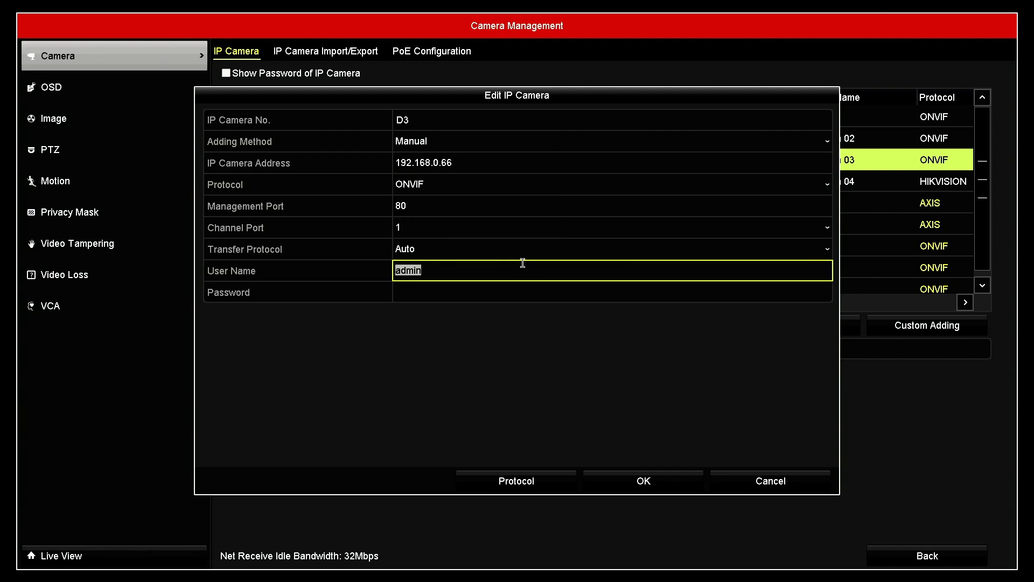
# Enter a new camera password on the on-screen keyboard and save D3's settings.
pyautogui.click(471, 293)
pyautogui.click(443, 297)
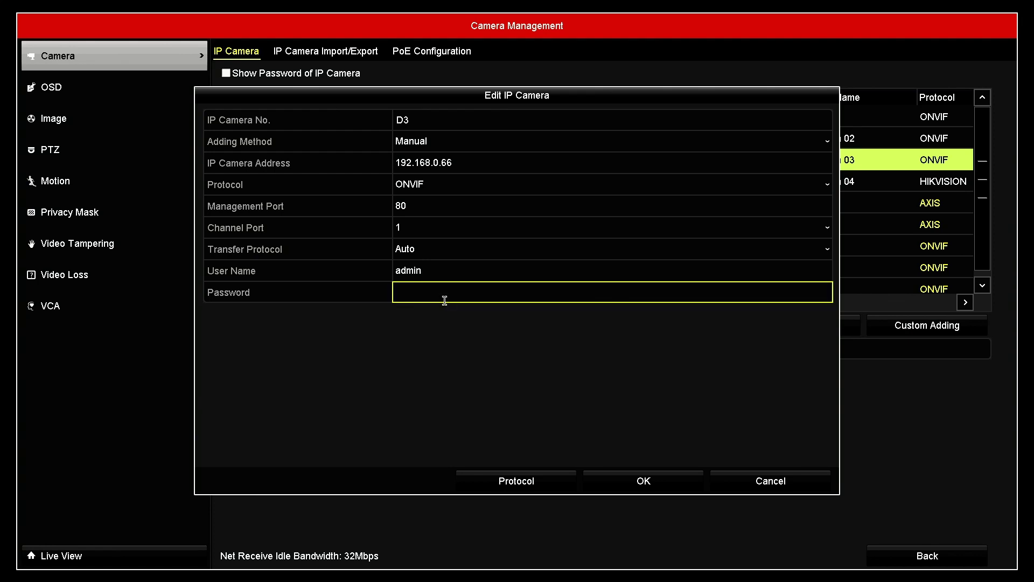
pyautogui.click(401, 313)
pyautogui.click(417, 312)
pyautogui.click(433, 313)
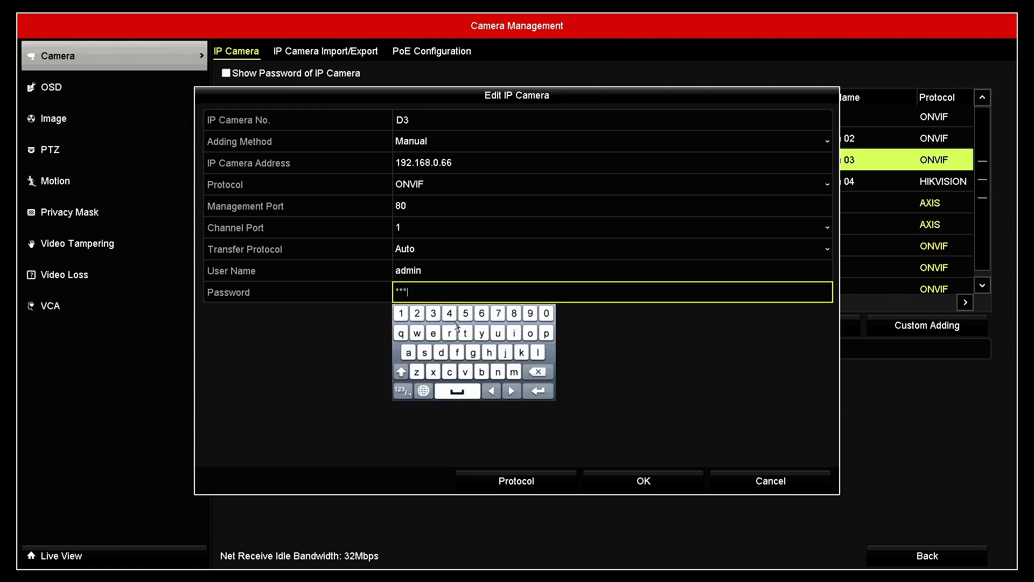
pyautogui.click(538, 390)
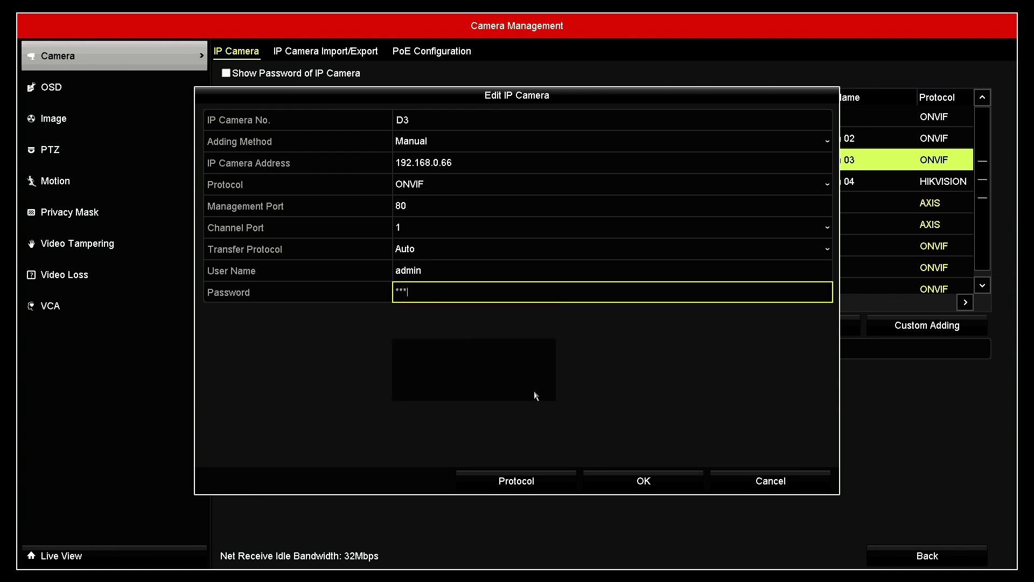
pyautogui.click(643, 481)
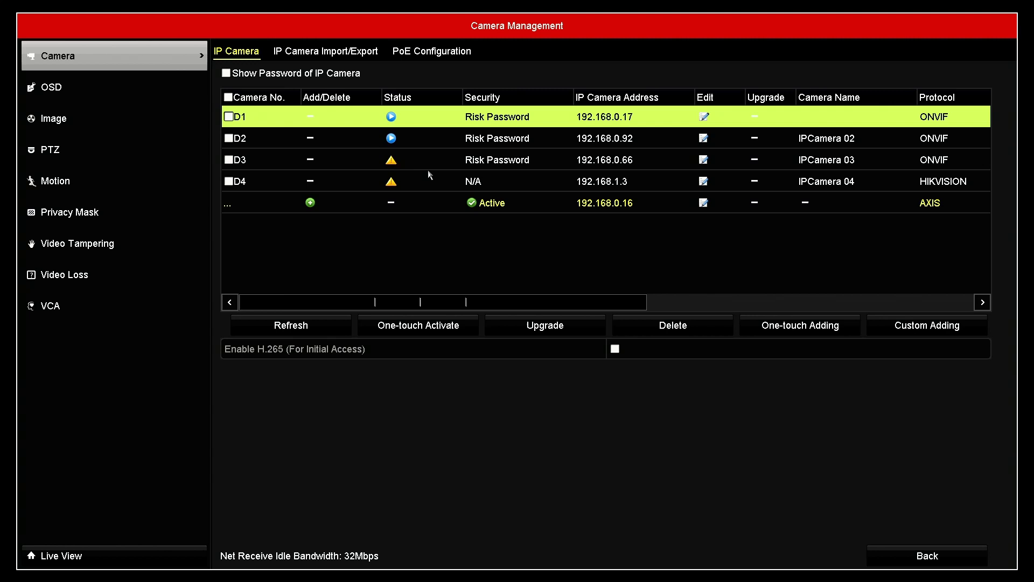
# Dismiss D3's wrong-credentials error and reopen its address for editing.
pyautogui.click(390, 164)
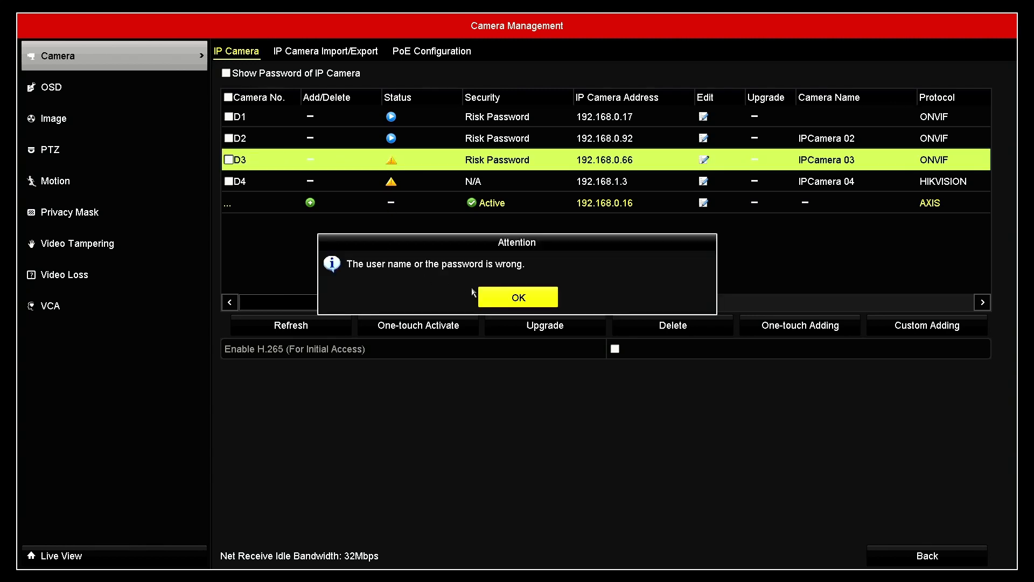
pyautogui.click(518, 297)
pyautogui.click(704, 160)
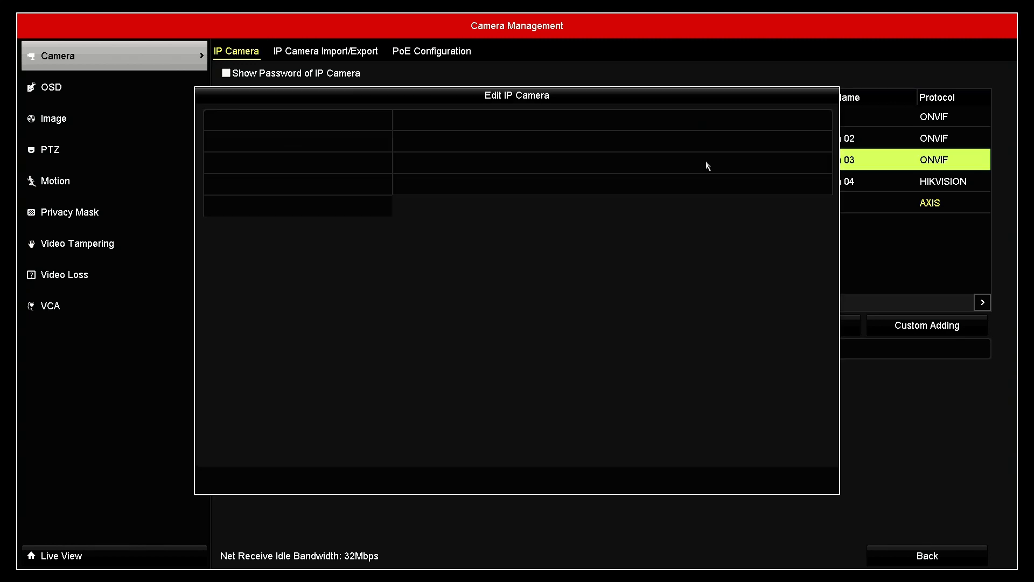
pyautogui.click(535, 162)
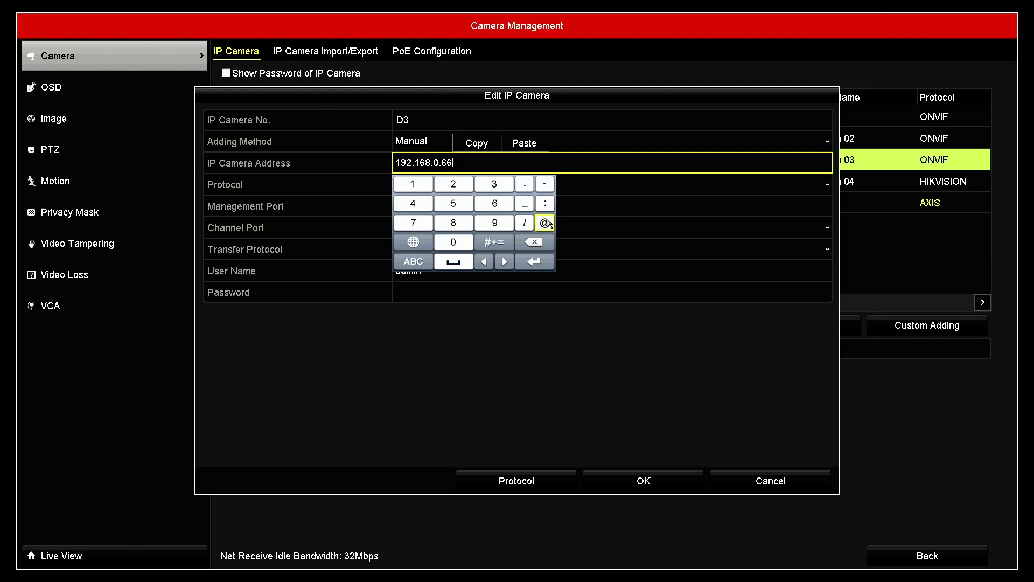
# Restore channel D3's address to 192.168.0.65, re-enter the camera password, and save the settings.
pyautogui.click(453, 203)
pyautogui.click(531, 261)
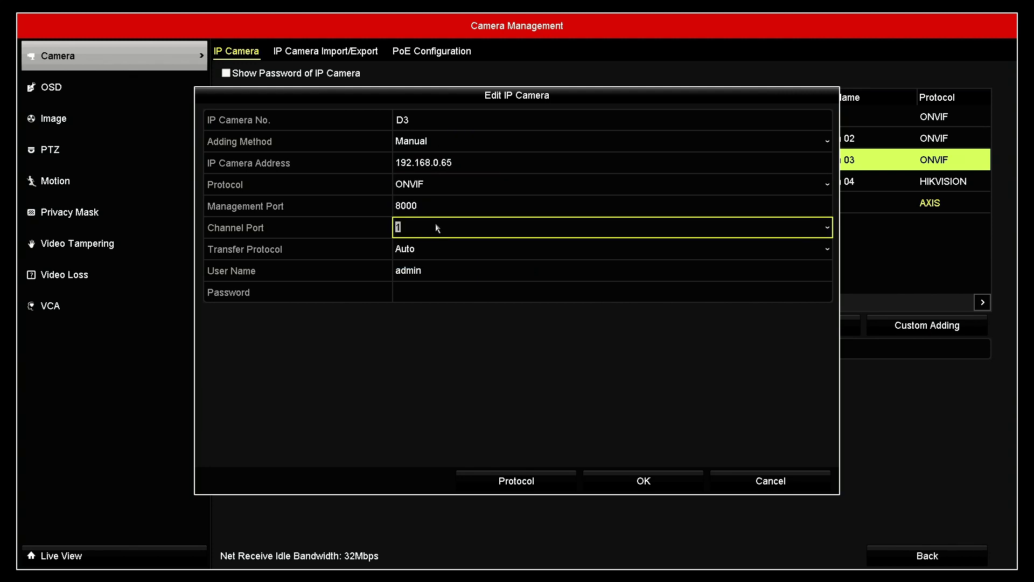
pyautogui.click(436, 292)
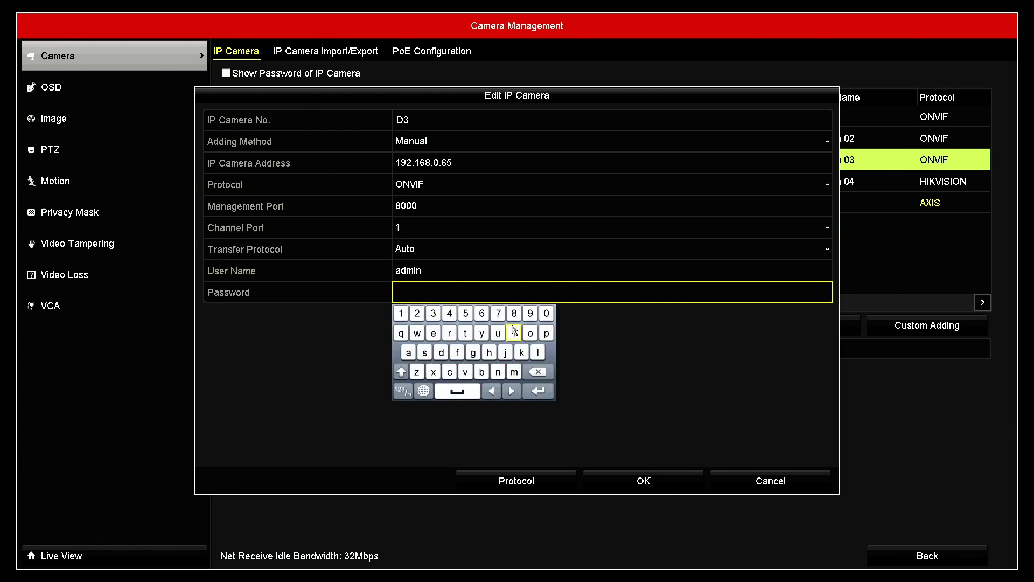
pyautogui.click(546, 332)
pyautogui.click(421, 355)
pyautogui.click(543, 392)
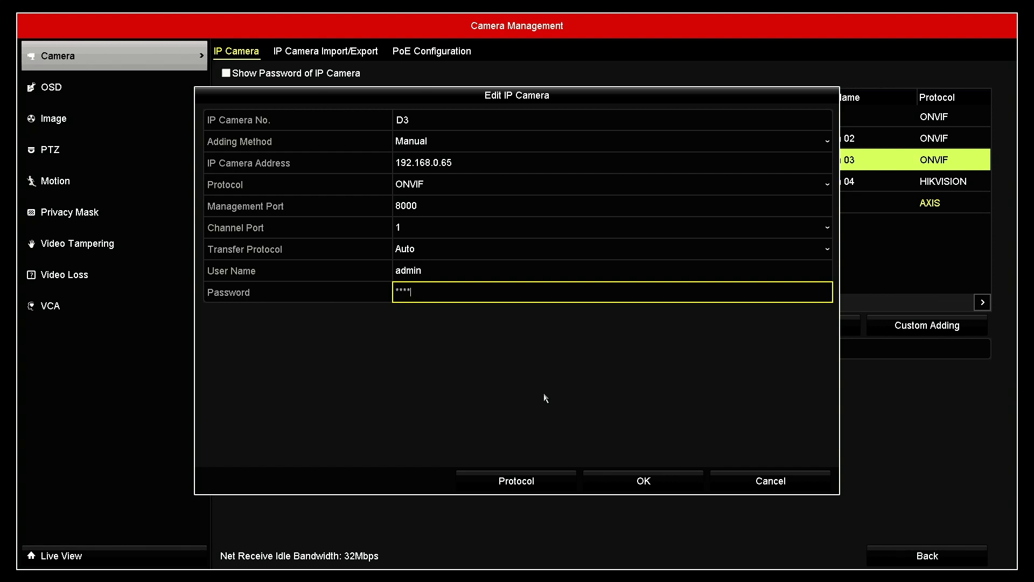
pyautogui.click(625, 480)
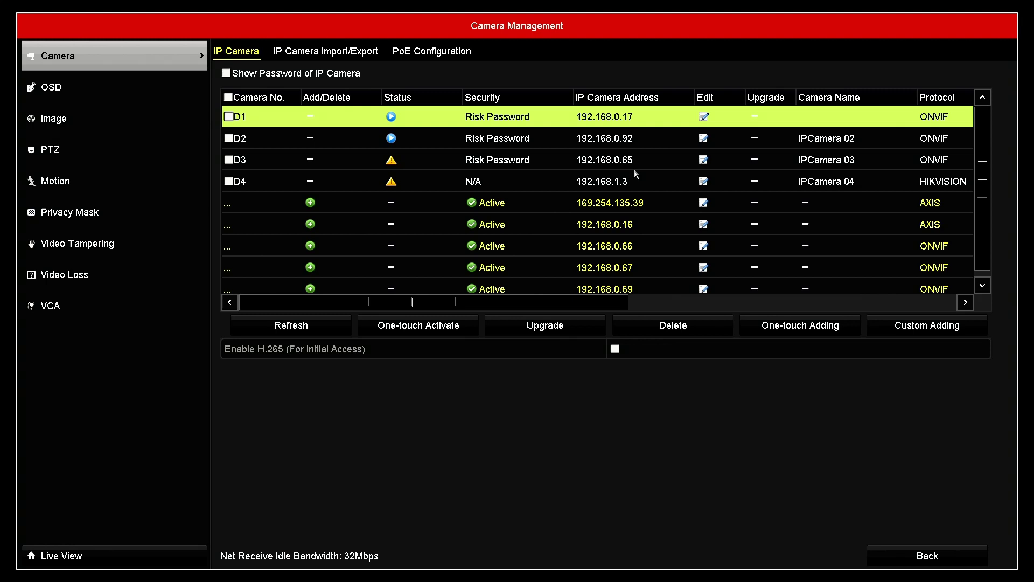
# Read D3's 'No enough network bandwidth' status message and dismiss it.
pyautogui.click(392, 164)
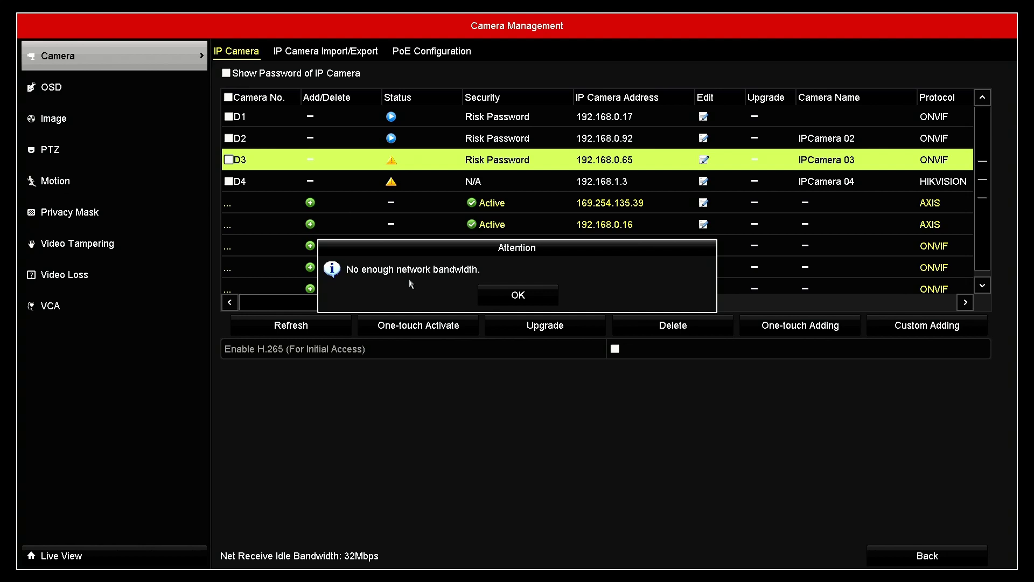
pyautogui.click(509, 295)
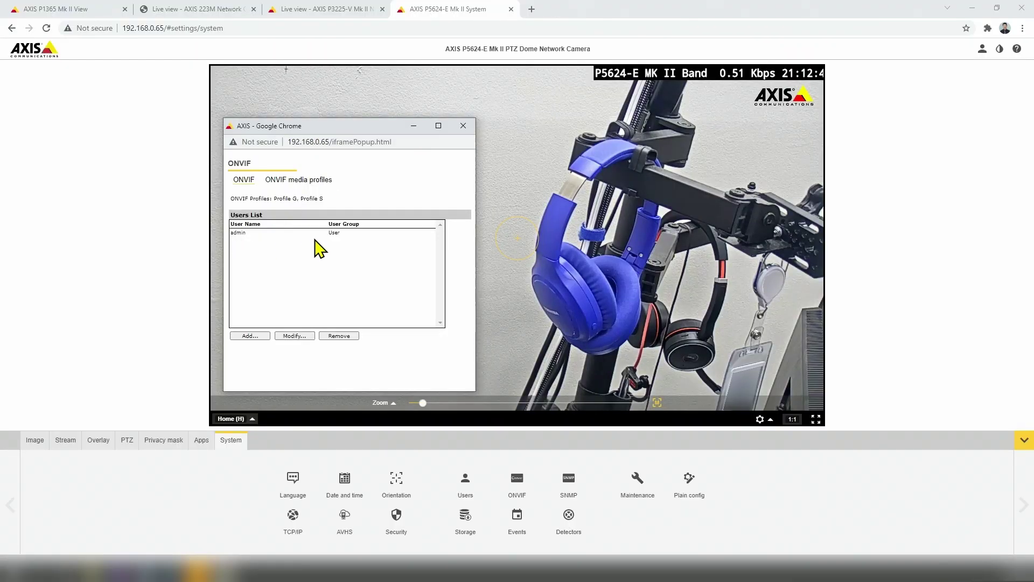
# Show the camera's ONVIF media profiles and start modifying profile_1 h264.
pyautogui.click(292, 183)
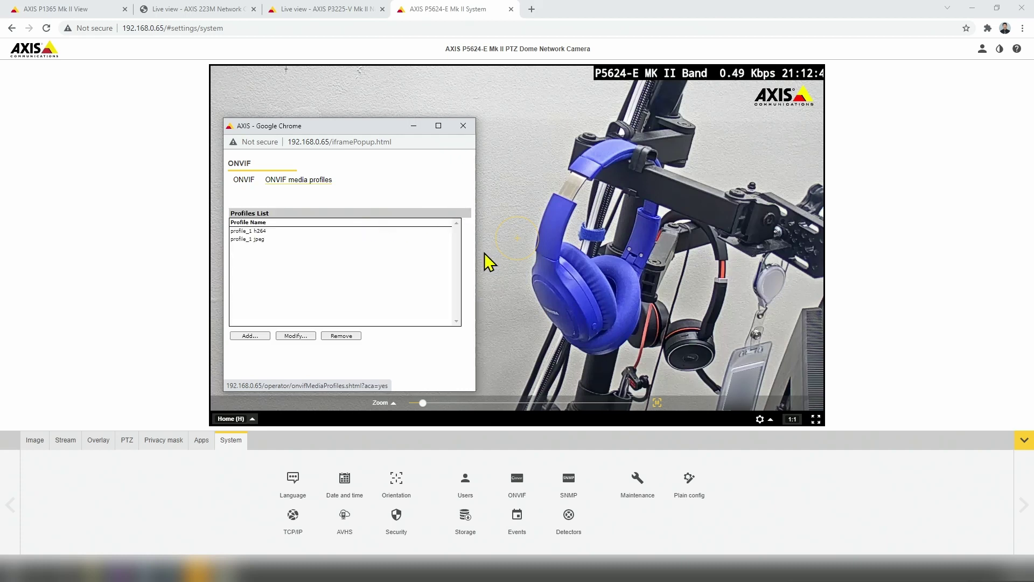
pyautogui.click(253, 232)
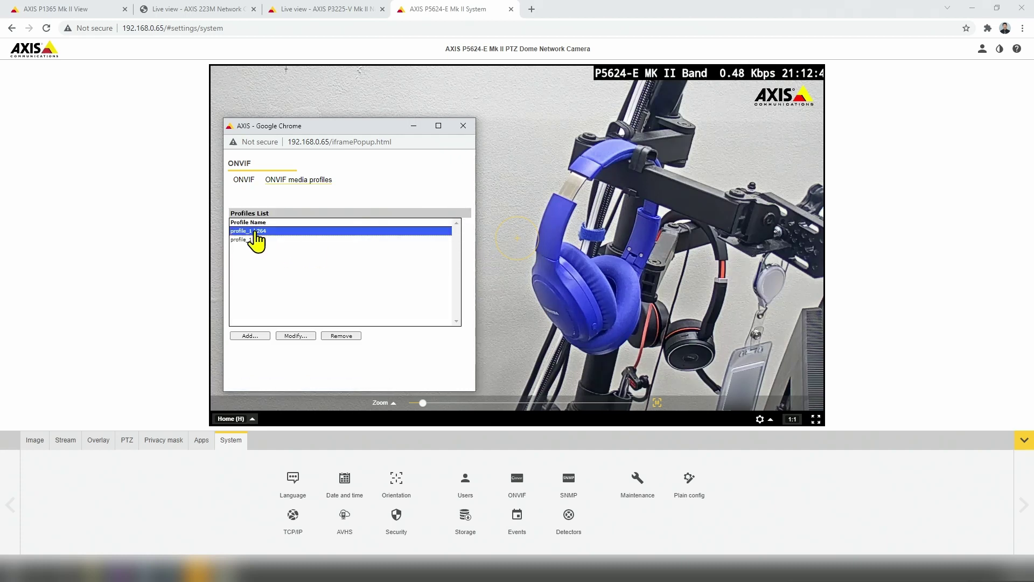
pyautogui.click(296, 336)
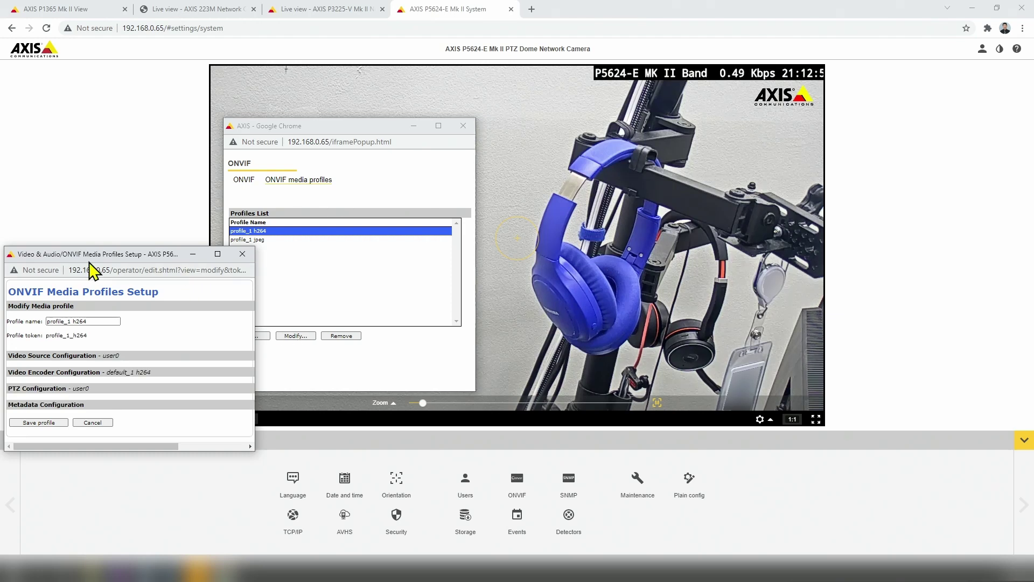
# Move the ONVIF Media Profiles Setup window and make it wider and taller.
pyautogui.moveTo(87, 255); pyautogui.dragTo(582, 114)
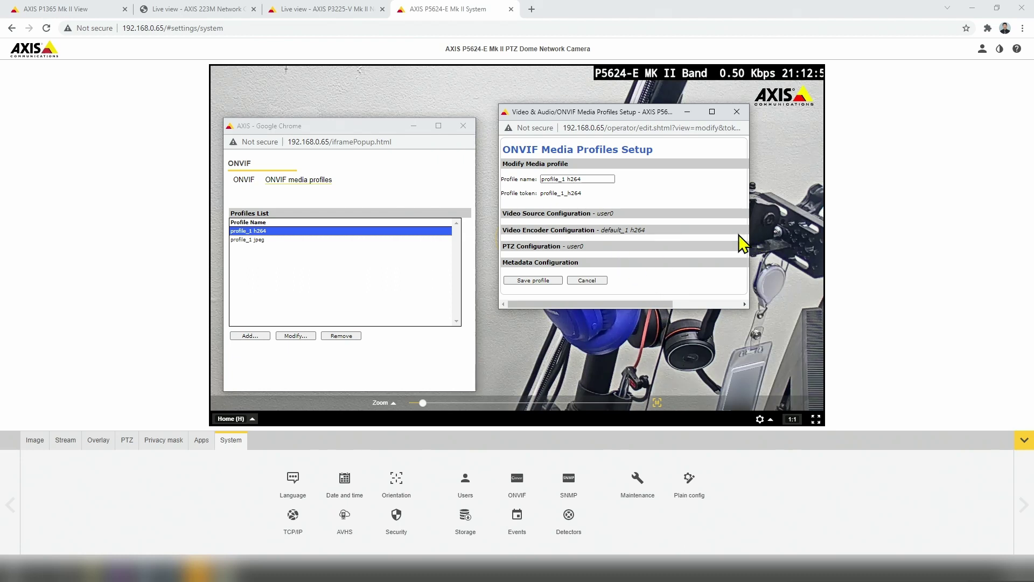
pyautogui.moveTo(749, 218); pyautogui.dragTo(880, 219)
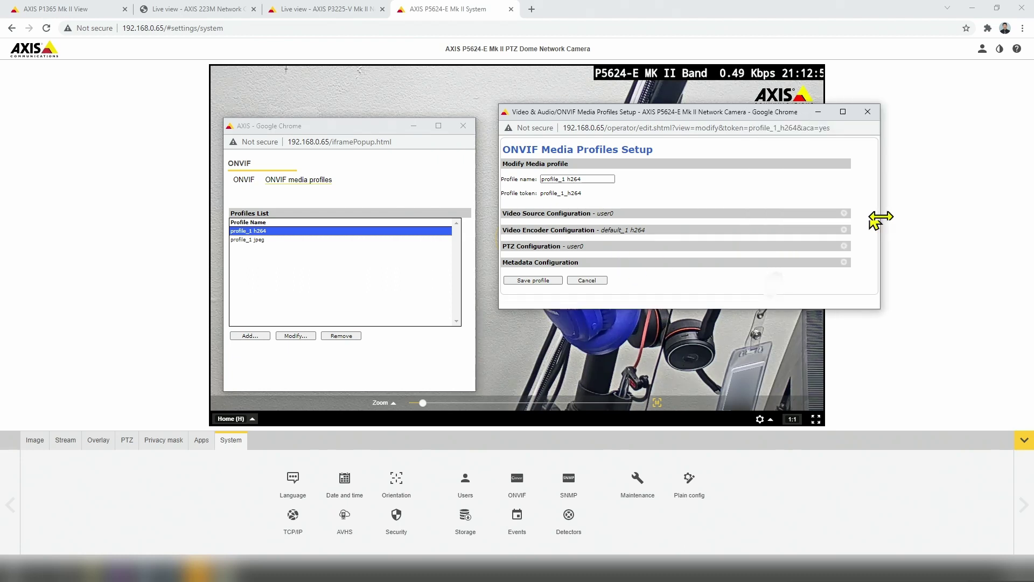
pyautogui.moveTo(669, 308); pyautogui.dragTo(669, 370)
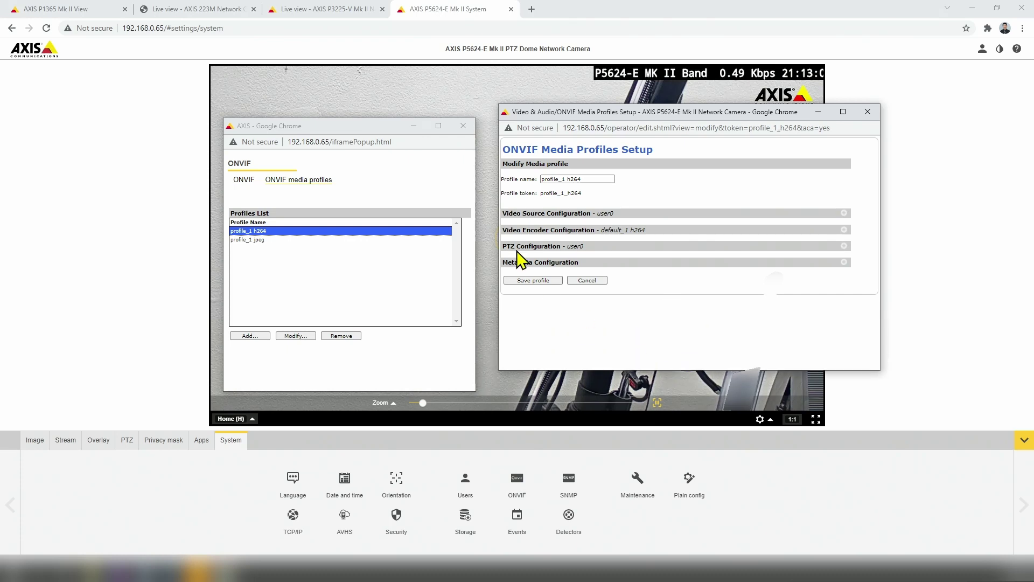
# Set profile_1 h264's video encoder bitrate to 4096 kbit/s, confirm the encoder change, and save the profile.
pyautogui.click(546, 231)
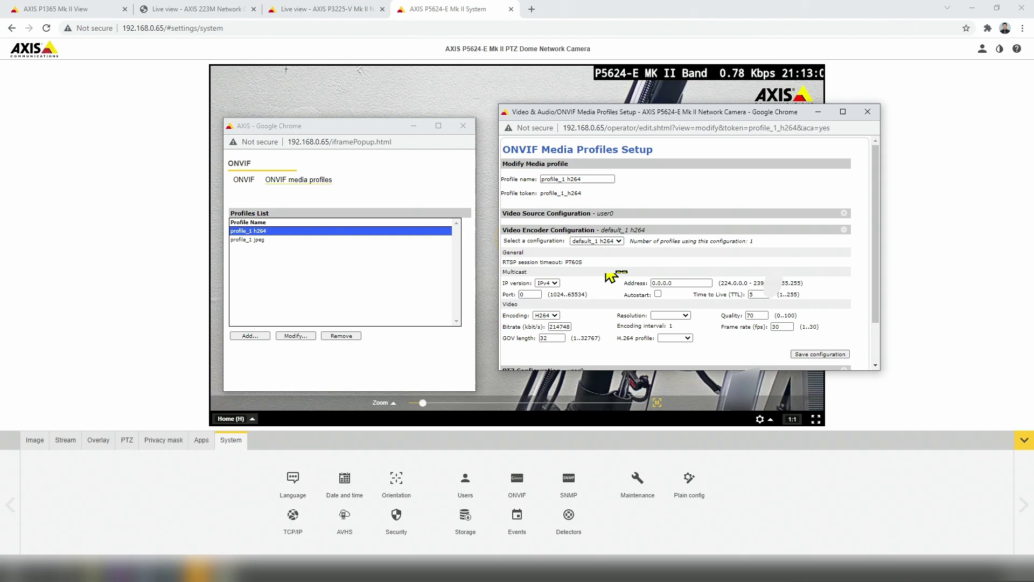
pyautogui.scroll(-1, 624, 304)
pyautogui.scroll(-1, 625, 299)
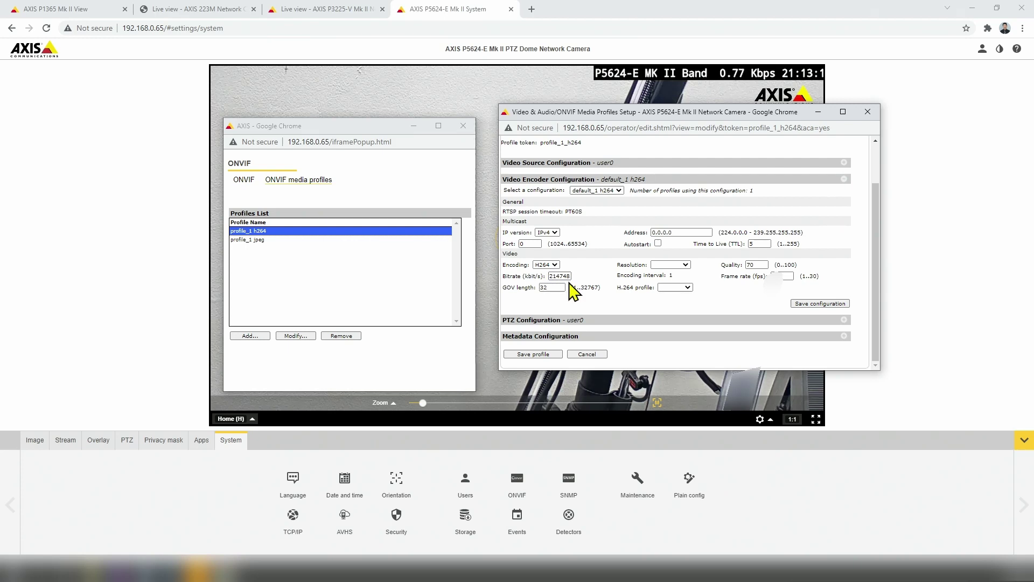
pyautogui.doubleClick(567, 276)
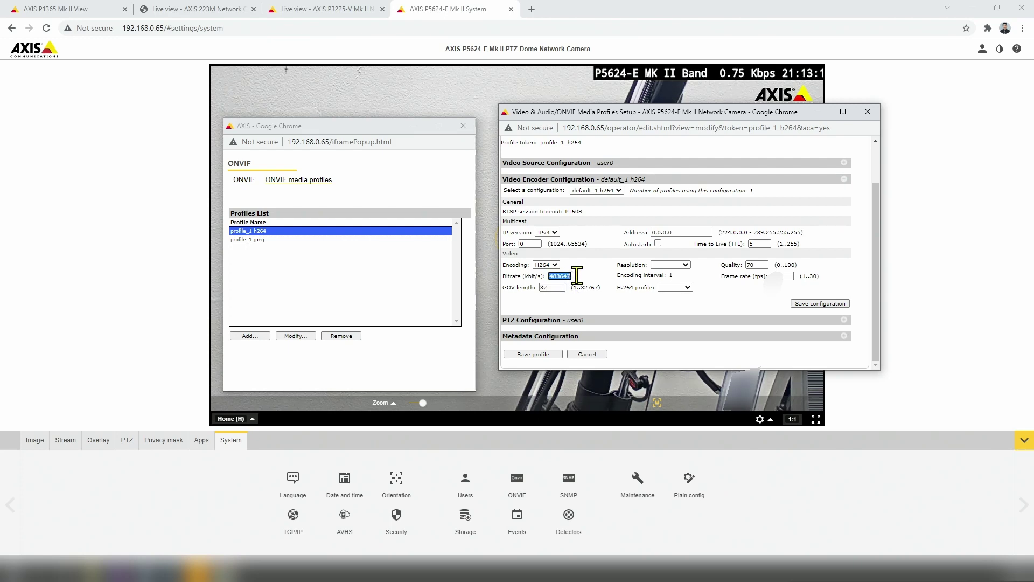
pyautogui.write('40')
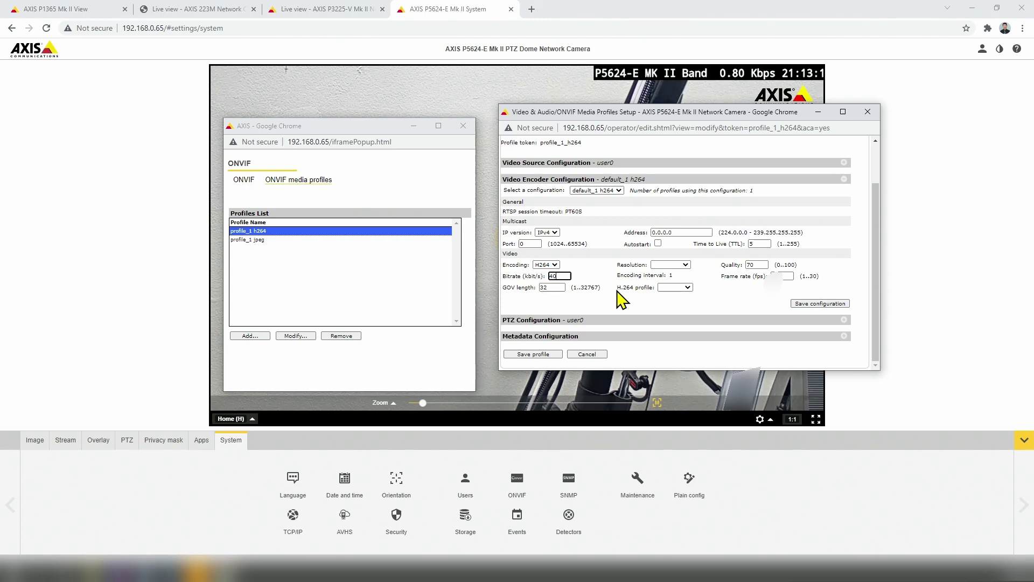
pyautogui.write('96')
pyautogui.click(810, 305)
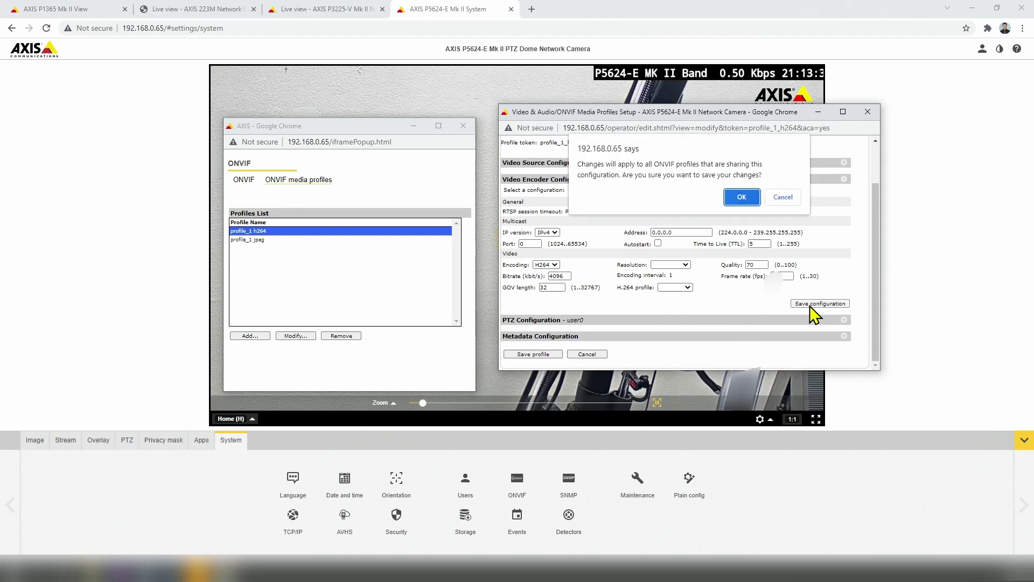
pyautogui.click(741, 197)
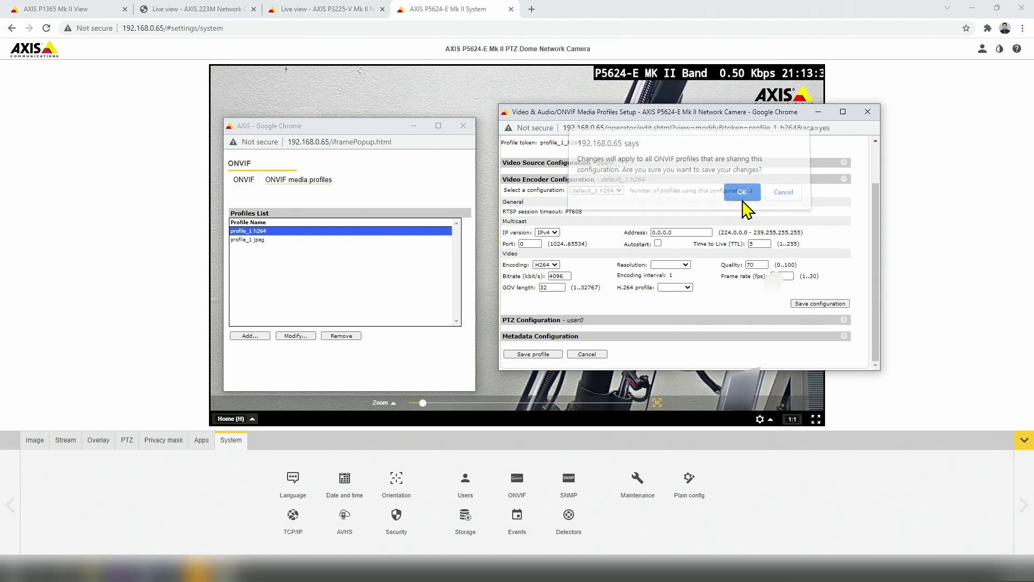
pyautogui.click(557, 353)
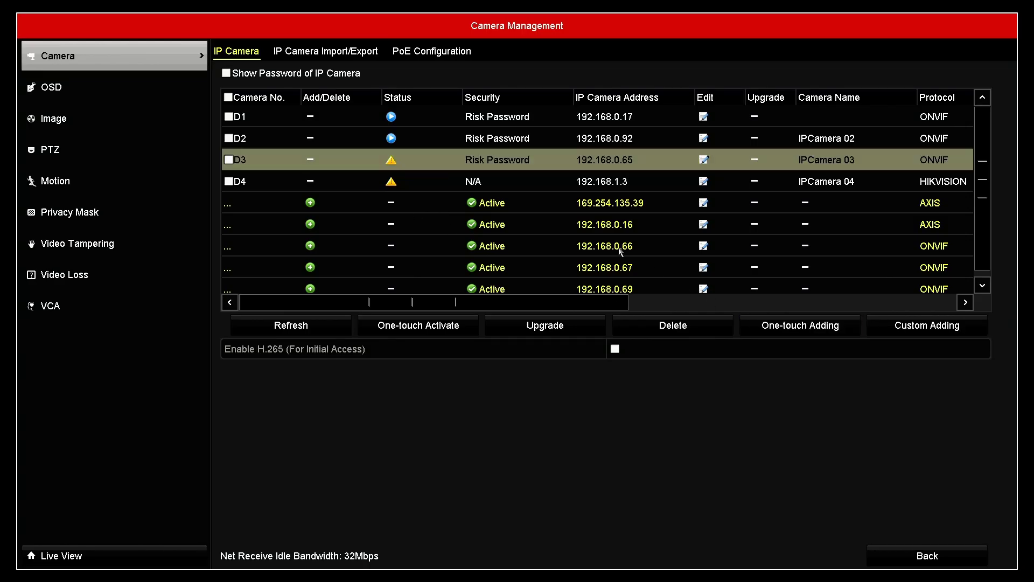
# Change channel D3's camera address to 192.168.0.66, re-enter the password, and apply.
pyautogui.click(704, 161)
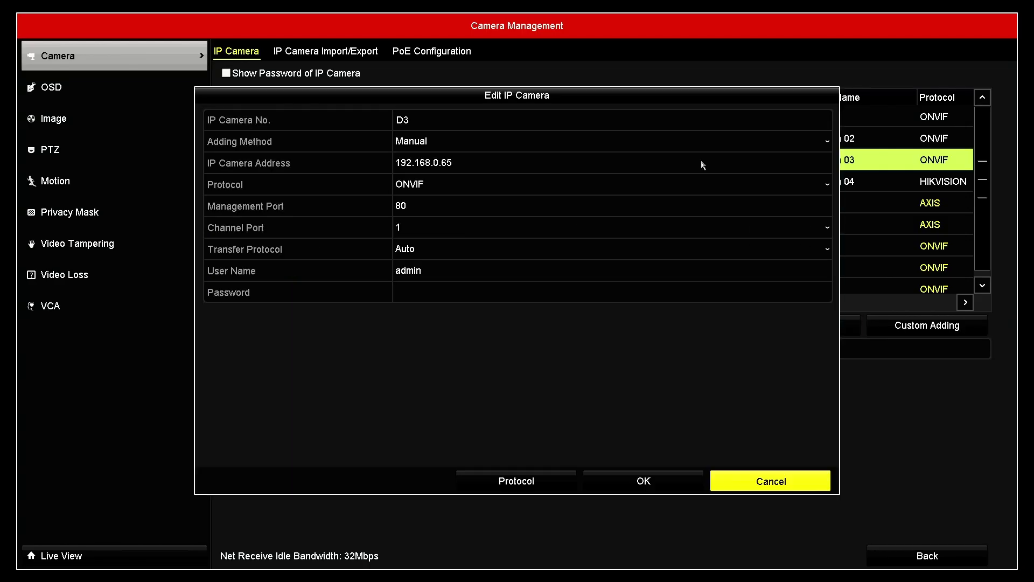
pyautogui.click(508, 163)
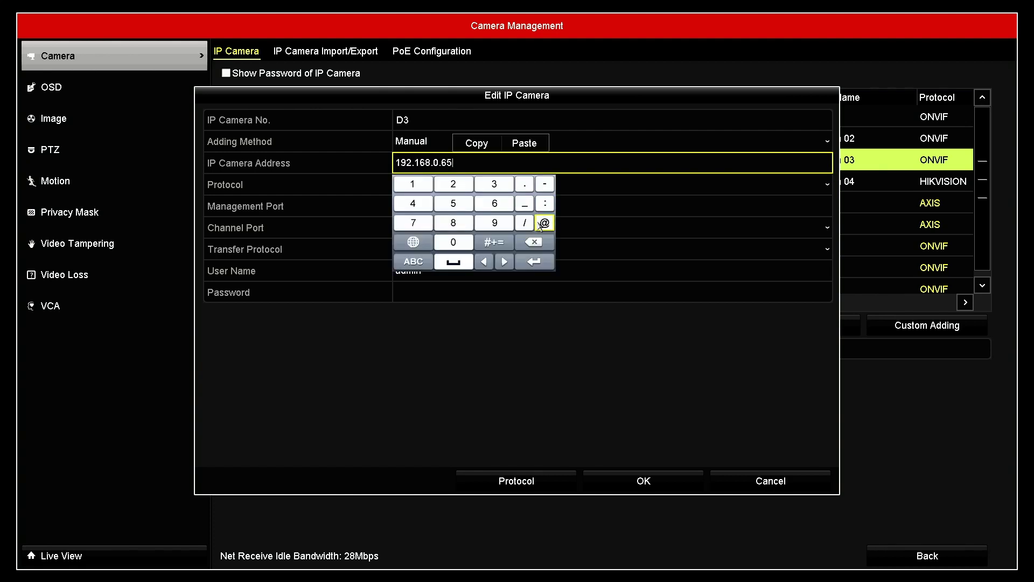
pyautogui.click(534, 242)
pyautogui.click(494, 204)
pyautogui.click(534, 262)
pyautogui.click(435, 292)
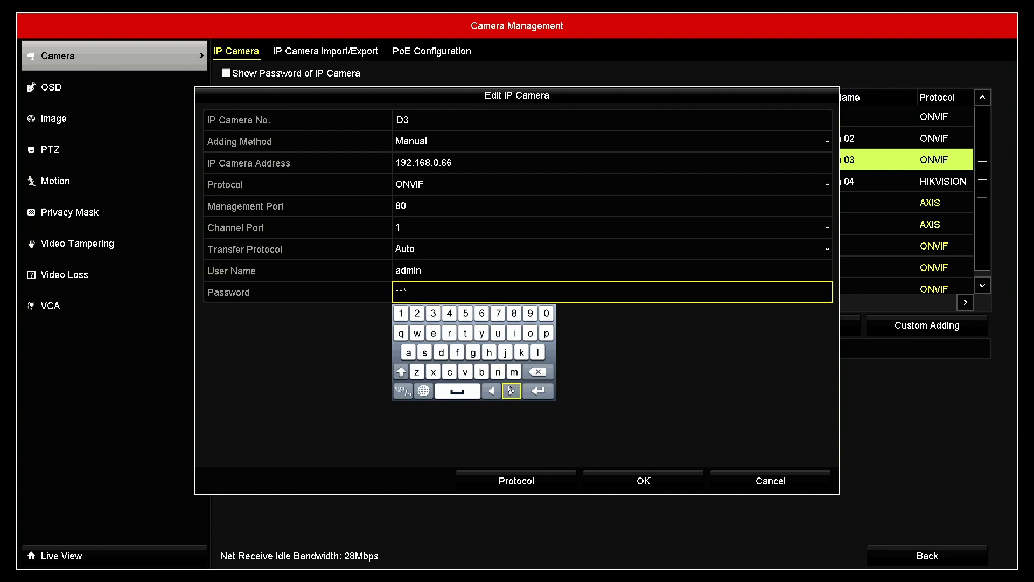
pyautogui.click(536, 391)
pyautogui.click(625, 481)
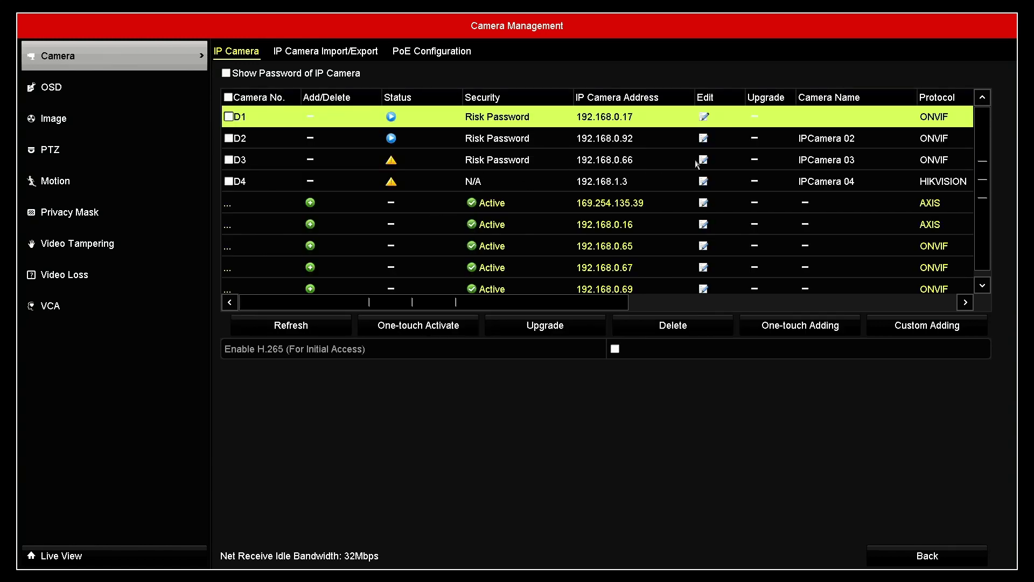
# Change channel D3's camera address from 192.168.0.66 back to 192.168.0.65.
pyautogui.click(700, 160)
pyautogui.click(518, 167)
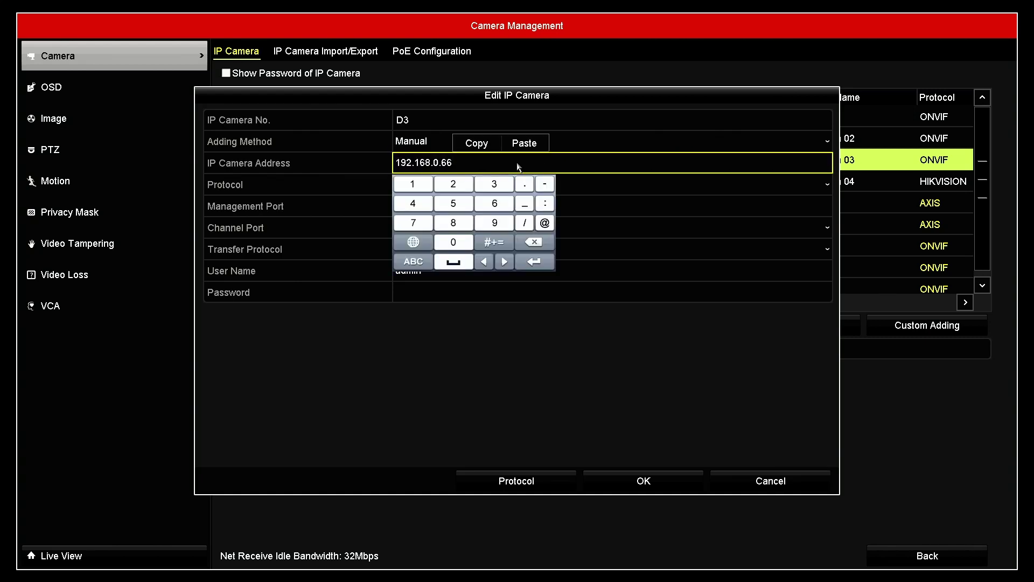
pyautogui.click(533, 242)
pyautogui.click(453, 203)
pyautogui.click(533, 261)
# Keep management port 8000, re-enter the camera password, and apply D3's settings.
pyautogui.click(444, 210)
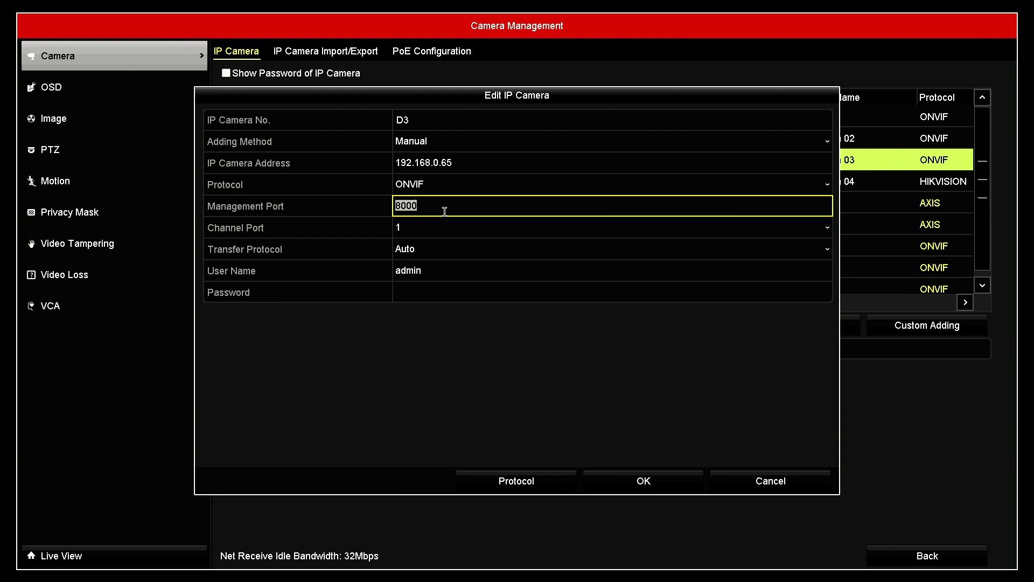
pyautogui.click(432, 267)
pyautogui.click(428, 293)
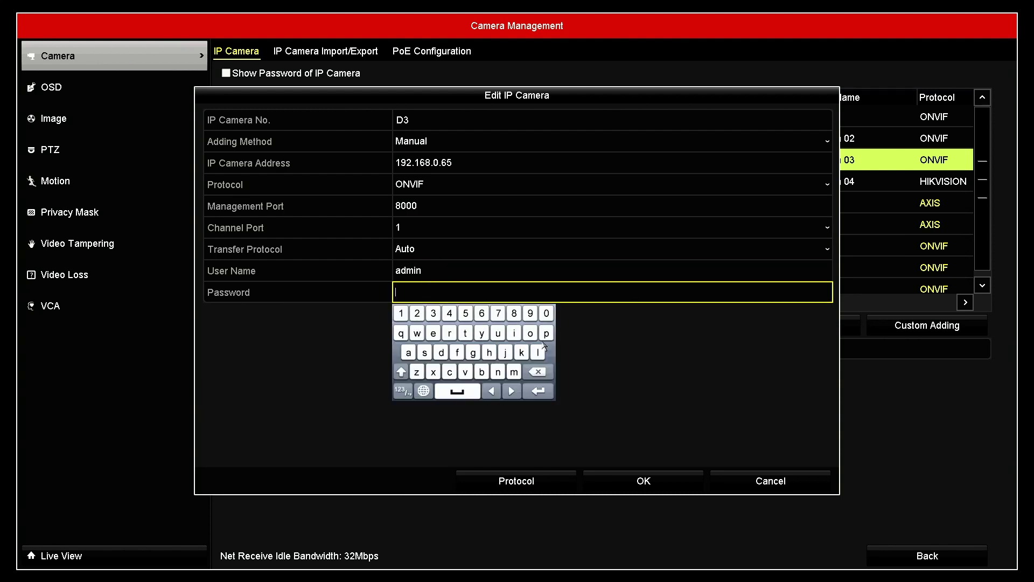
pyautogui.click(545, 336)
pyautogui.click(408, 353)
pyautogui.click(422, 356)
pyautogui.click(423, 355)
pyautogui.click(538, 390)
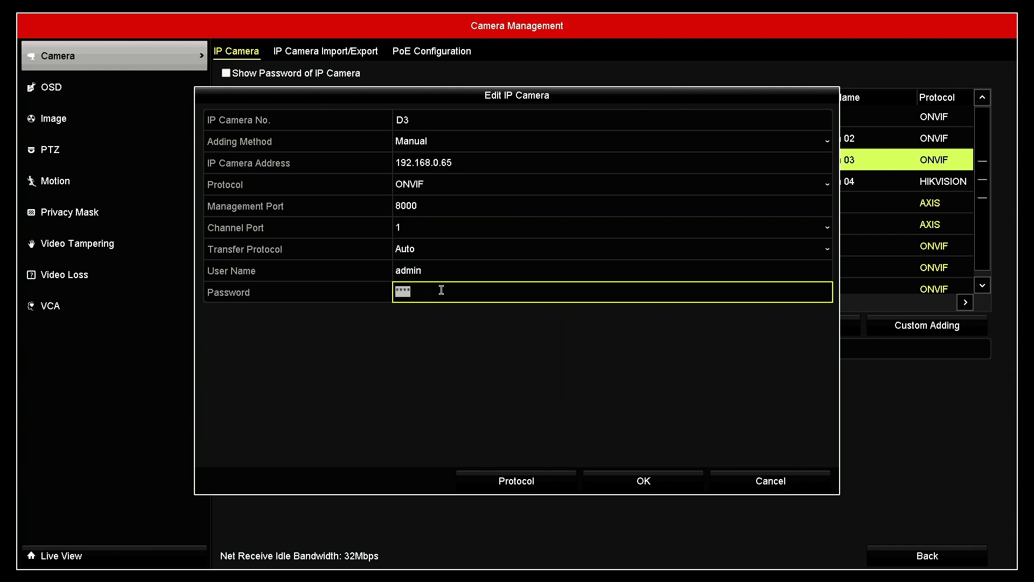
pyautogui.click(641, 479)
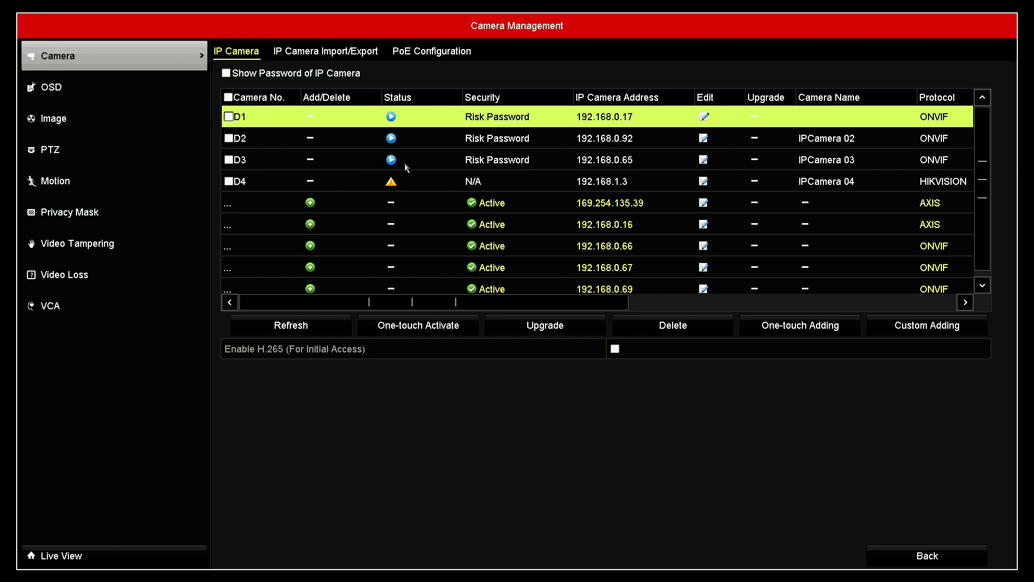
# Preview D3's live video, close the preview, and leave Camera Management for the live view.
pyautogui.click(391, 161)
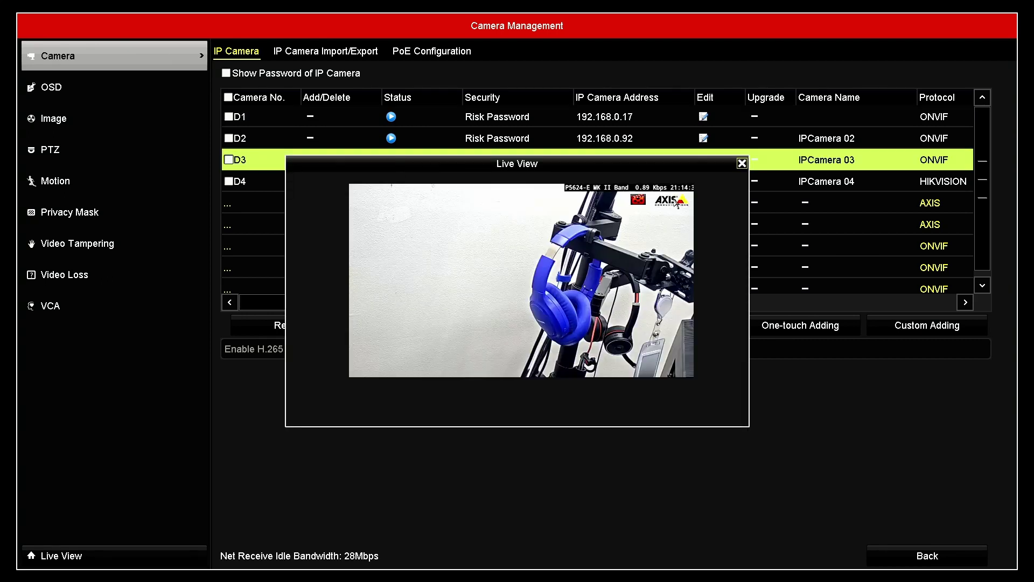
pyautogui.click(742, 163)
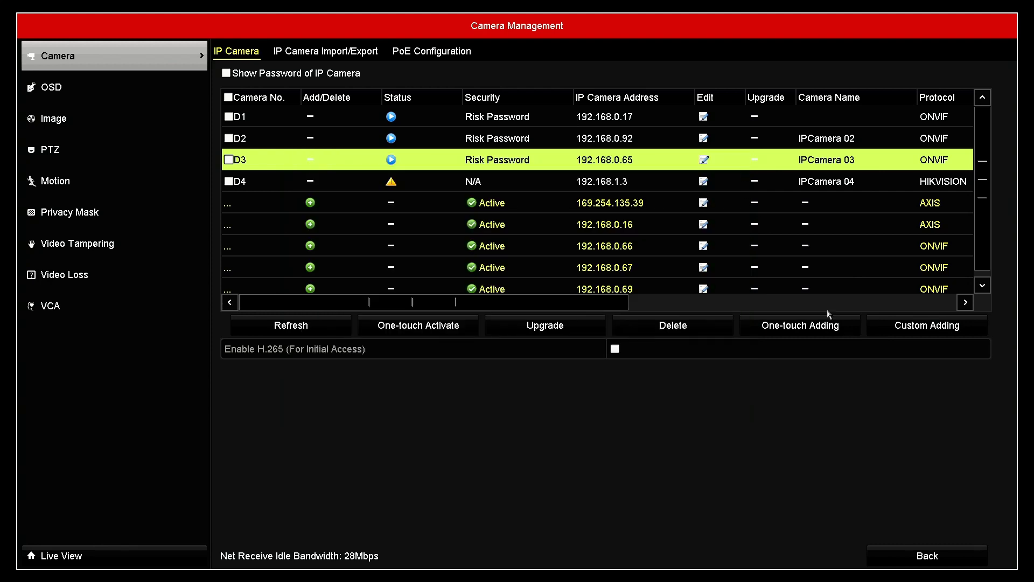
pyautogui.click(911, 555)
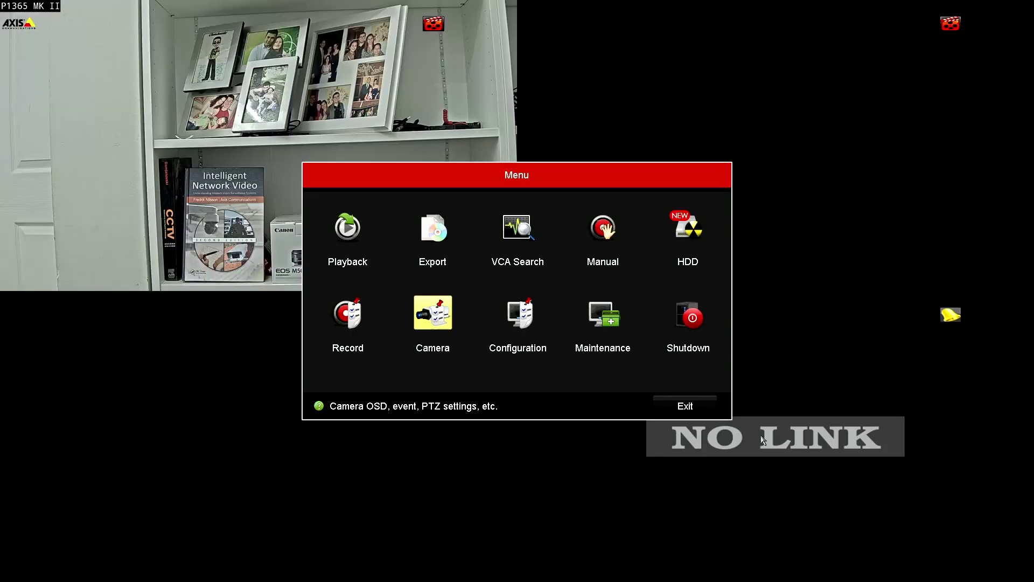